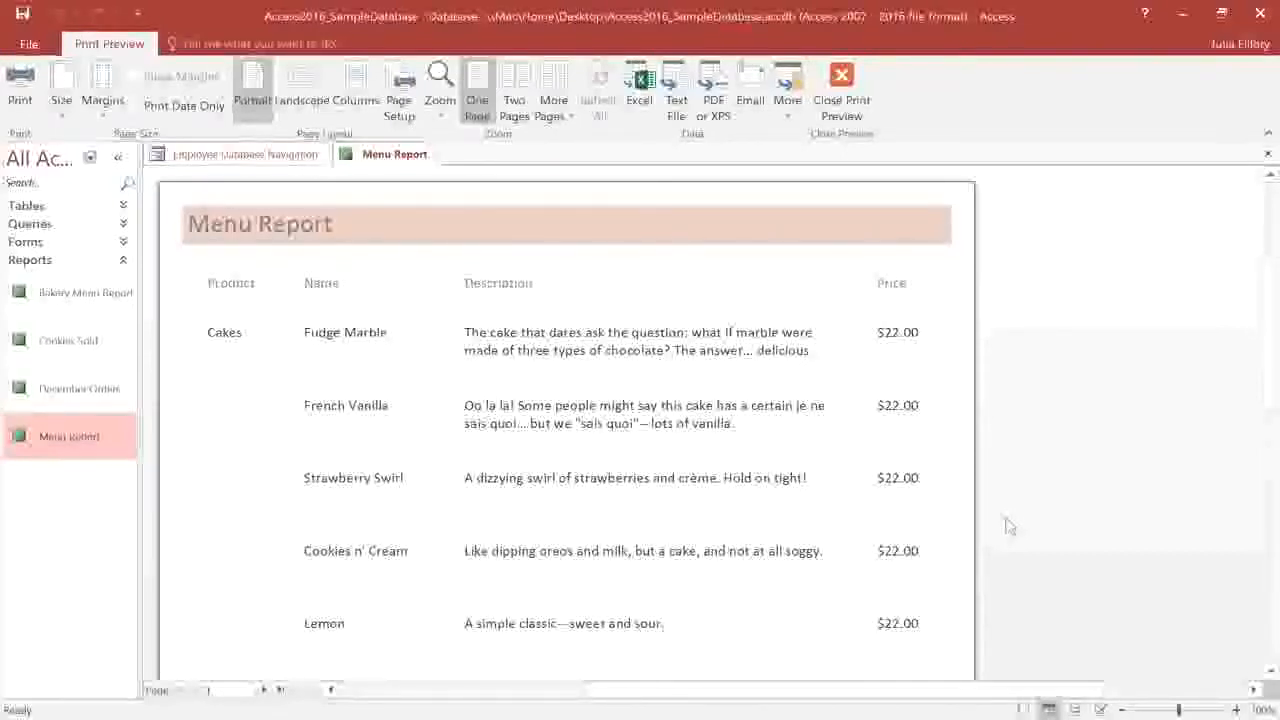
Switch the Menu Report to Layout View and select the first row's type, name, description and price fields.
left_click(1075, 708)
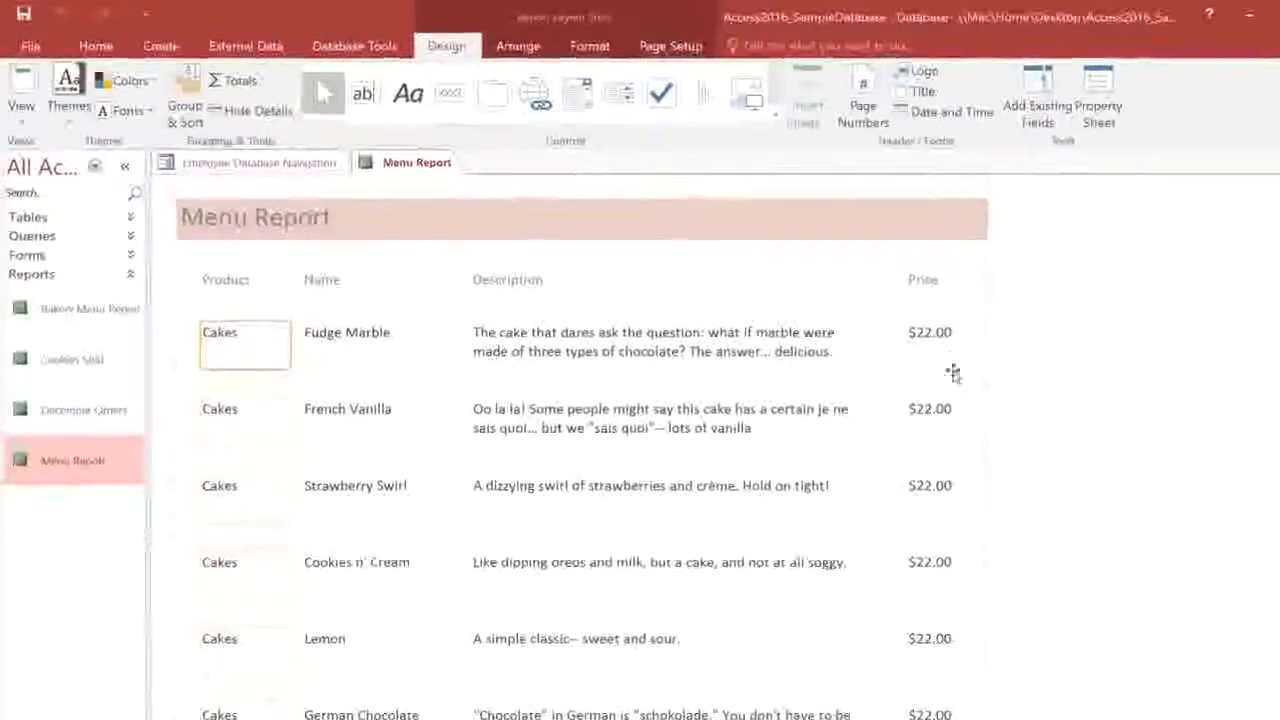
left_click(962, 348)
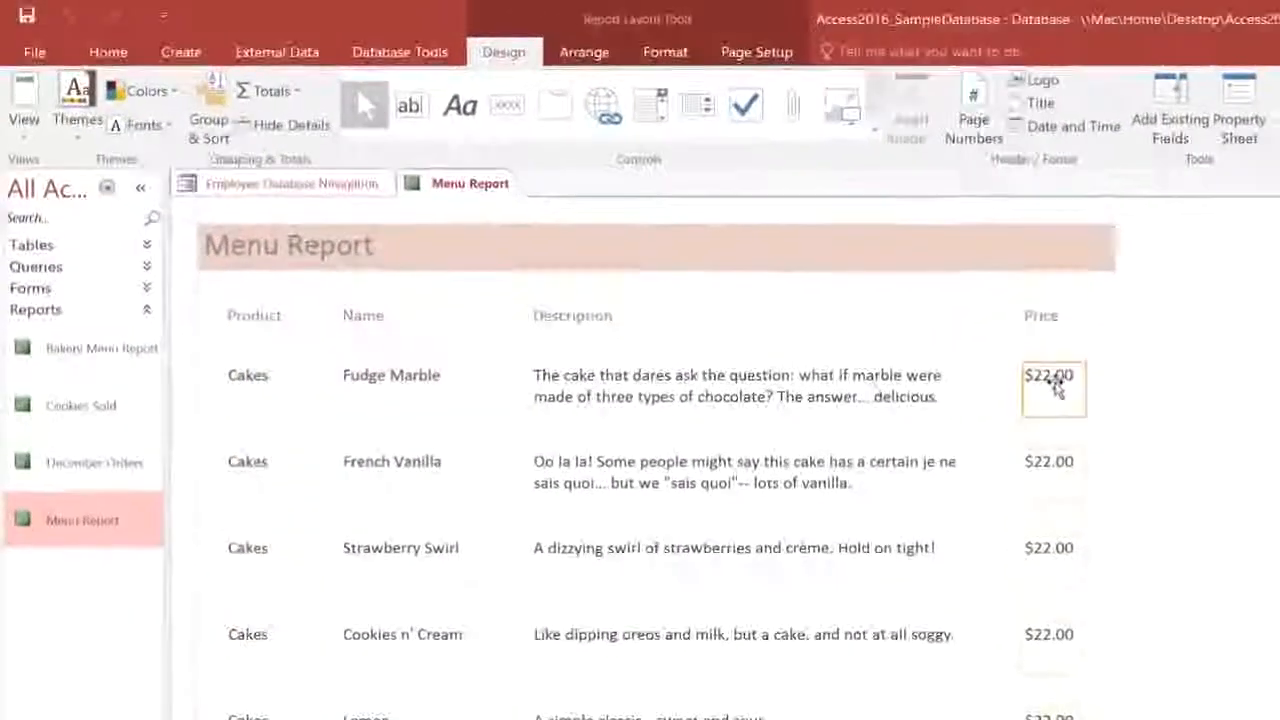
left_click(826, 390)
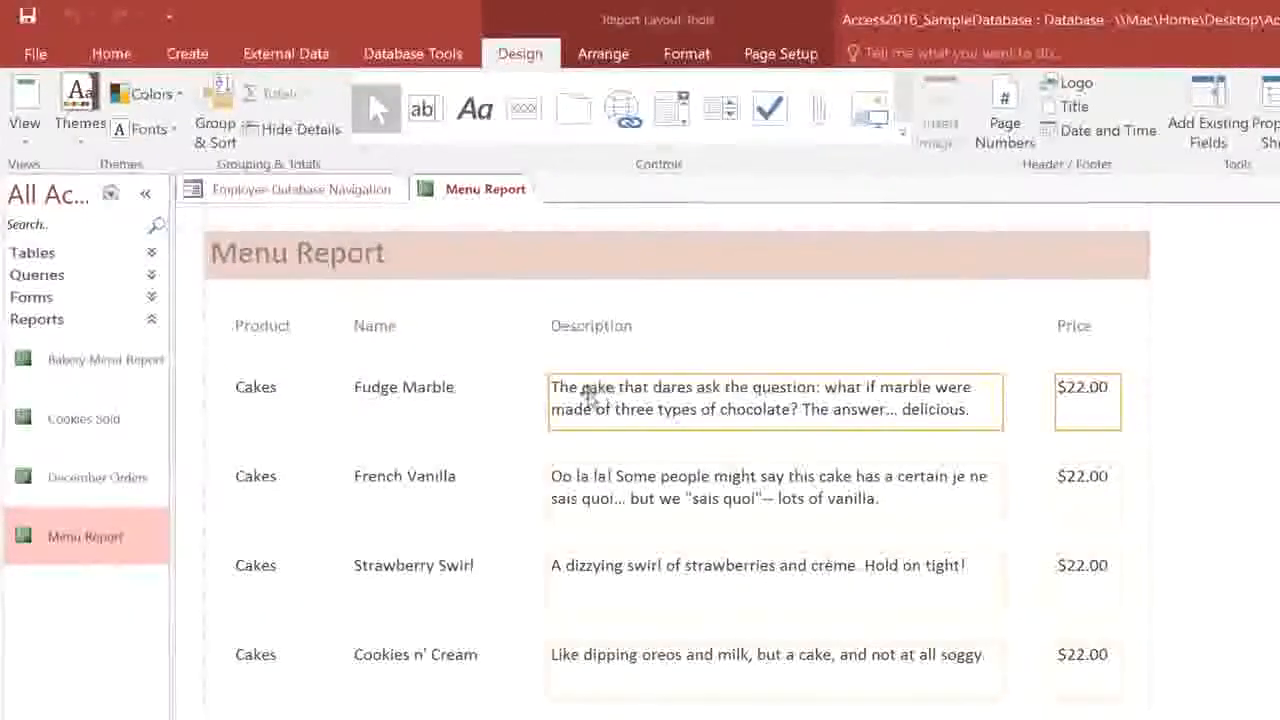
left_click(422, 395, "ctrl")
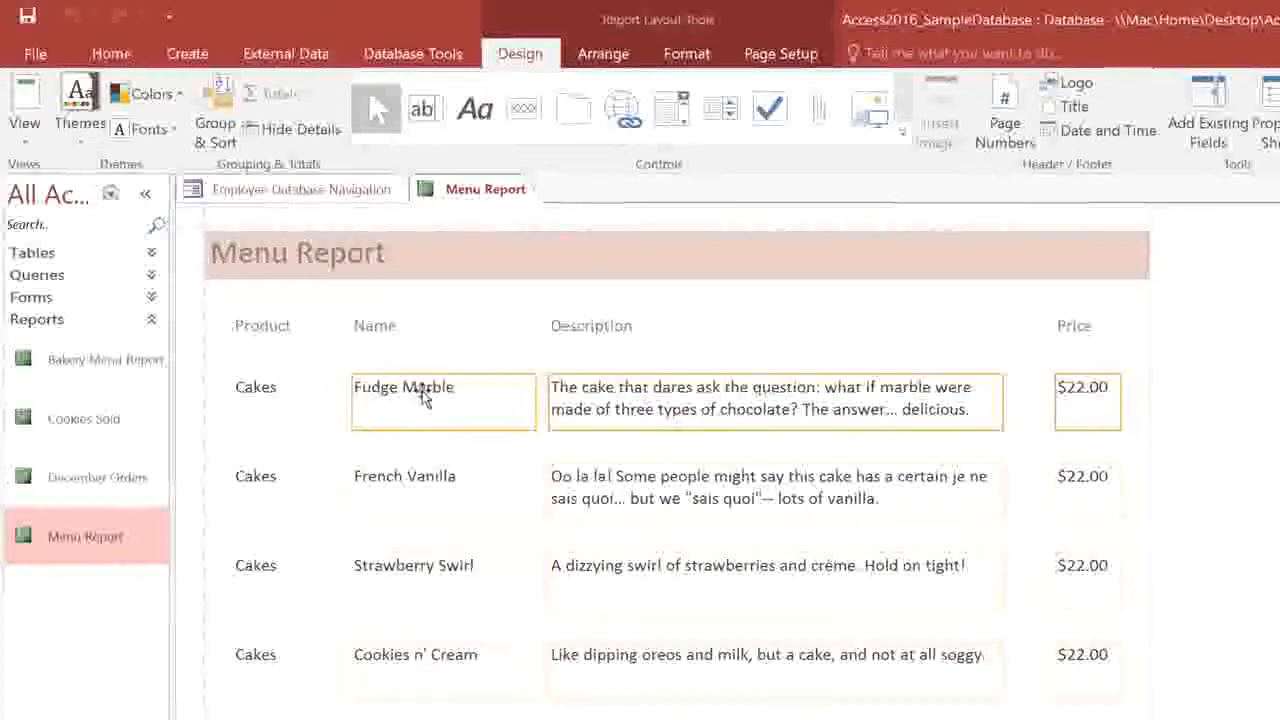
left_click(270, 394, "ctrl")
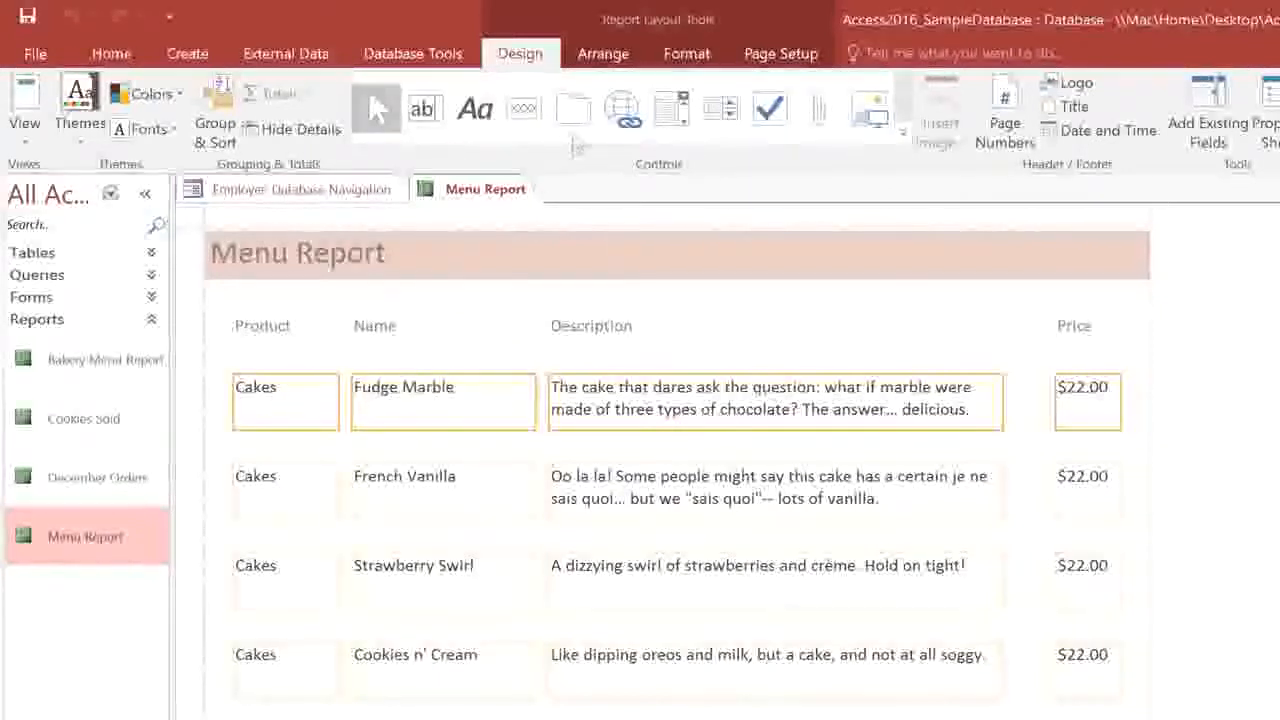
Change the selected fields' font to Cambria (Header).
left_click(665, 56)
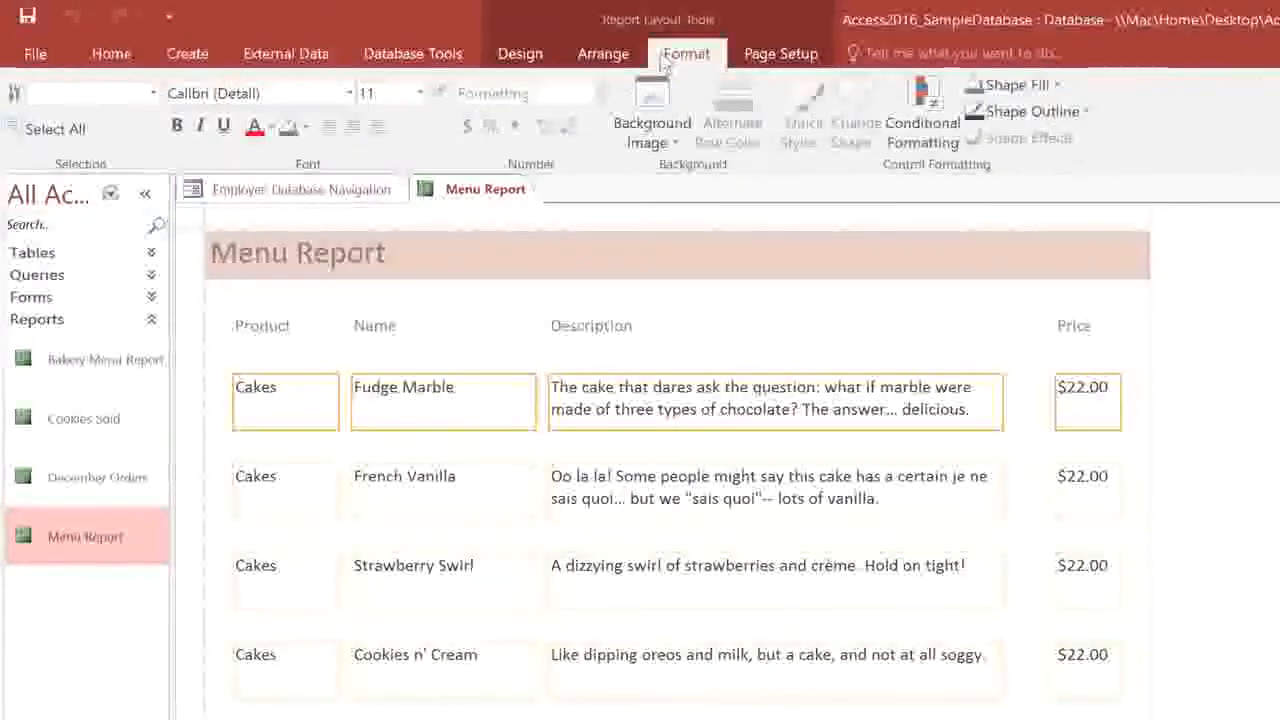
left_click(349, 93)
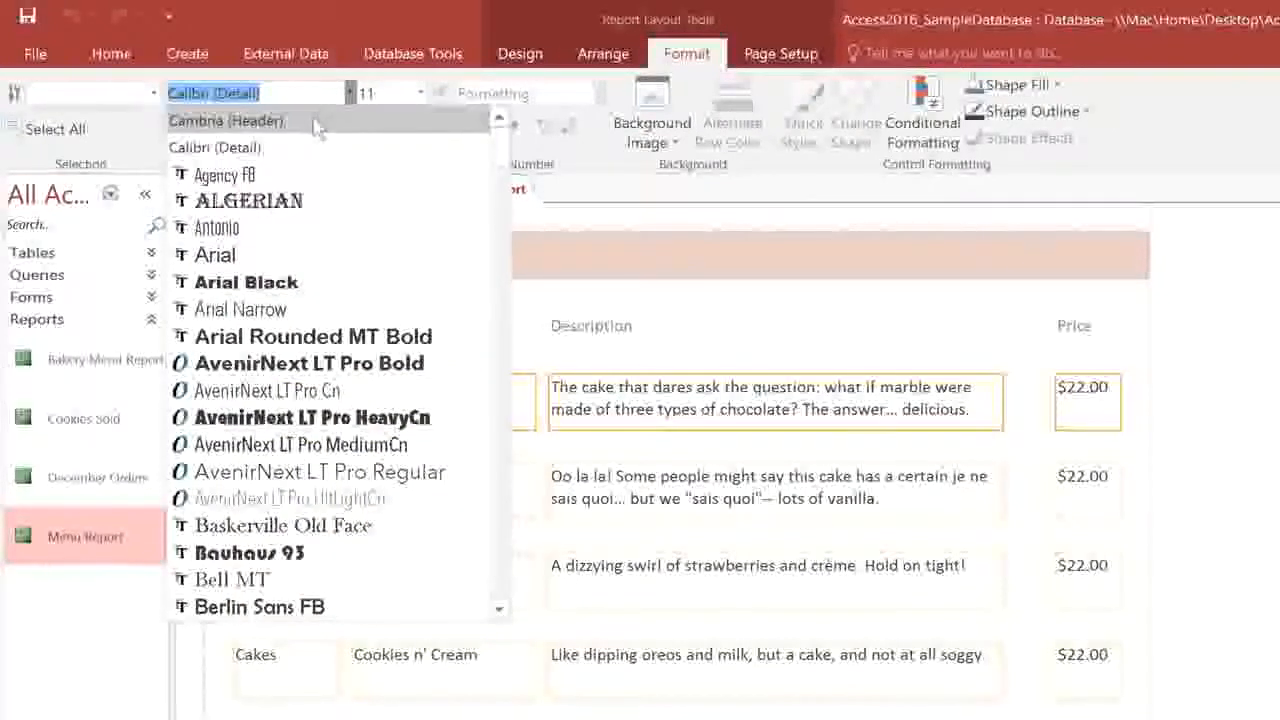
left_click(314, 121)
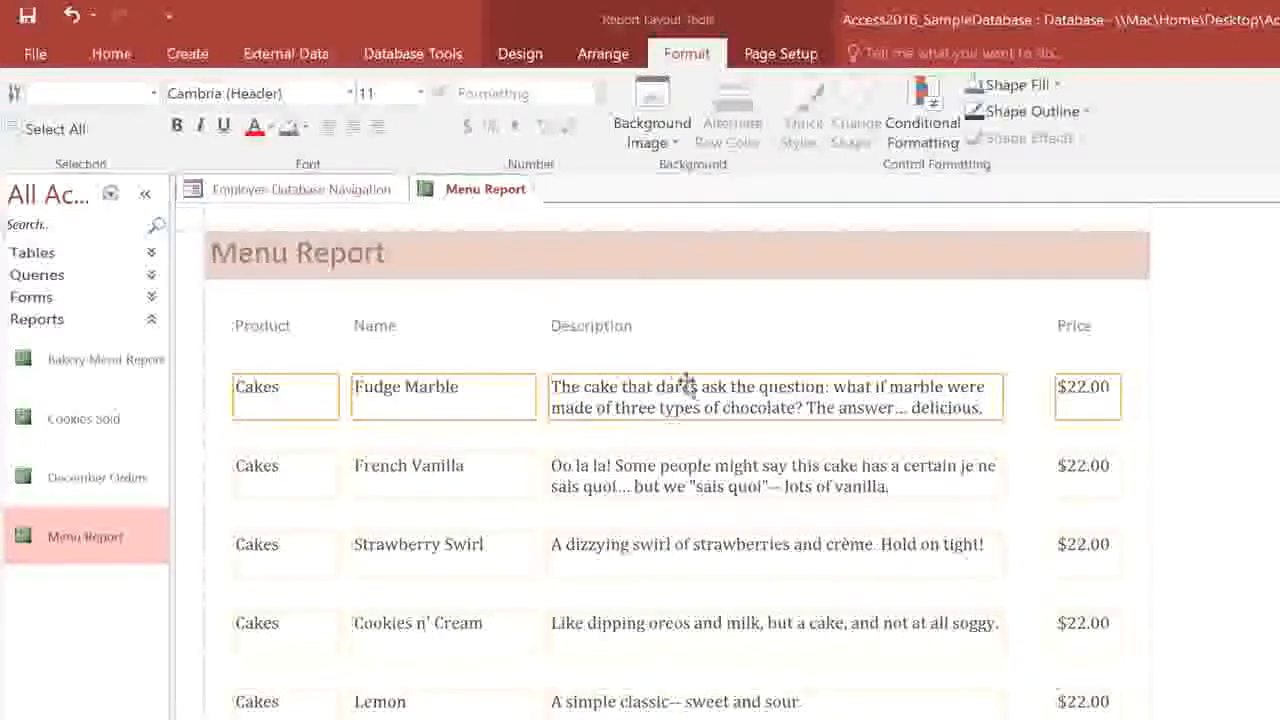
Italicise the Description field and bold the product type field.
left_click(716, 392)
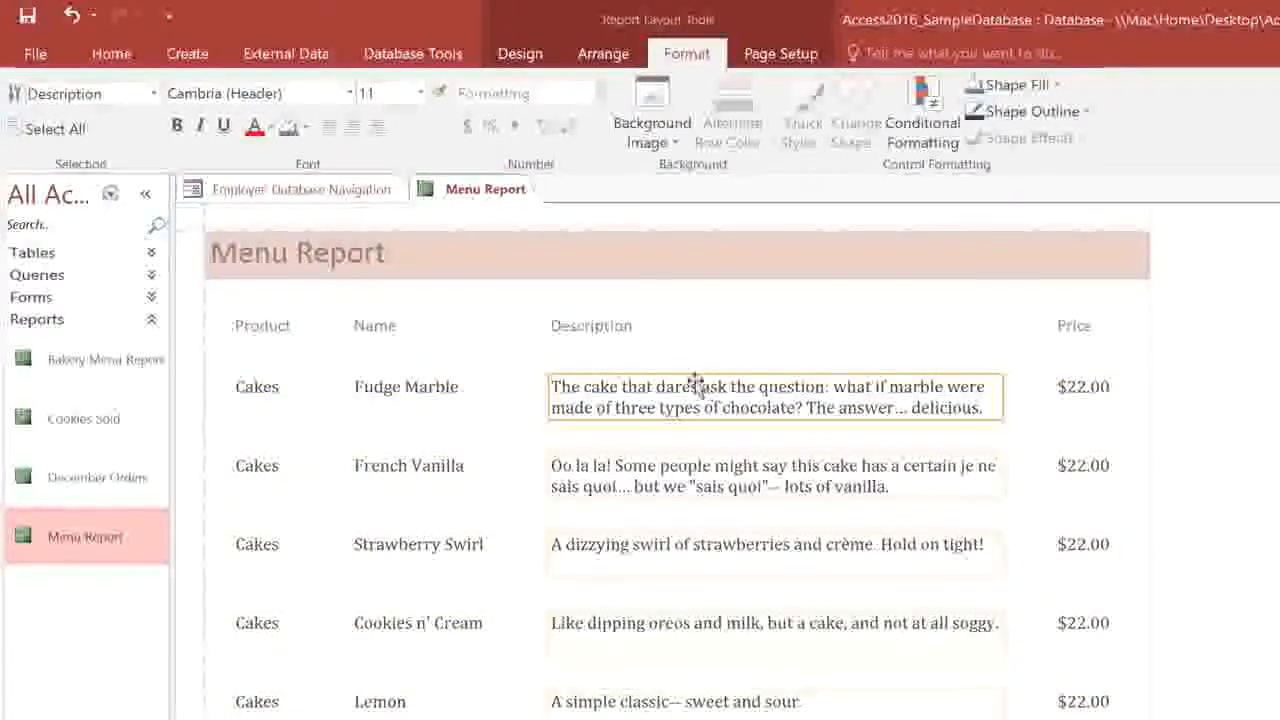
left_click(201, 128)
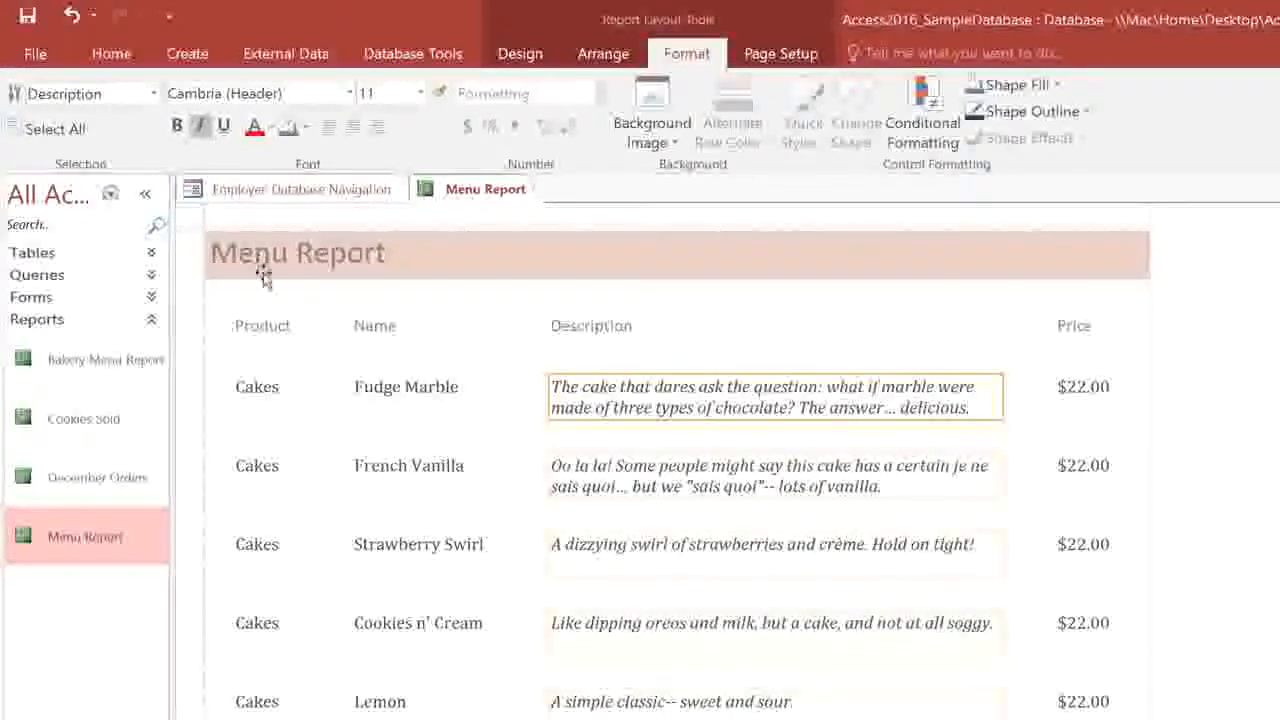
left_click(298, 390)
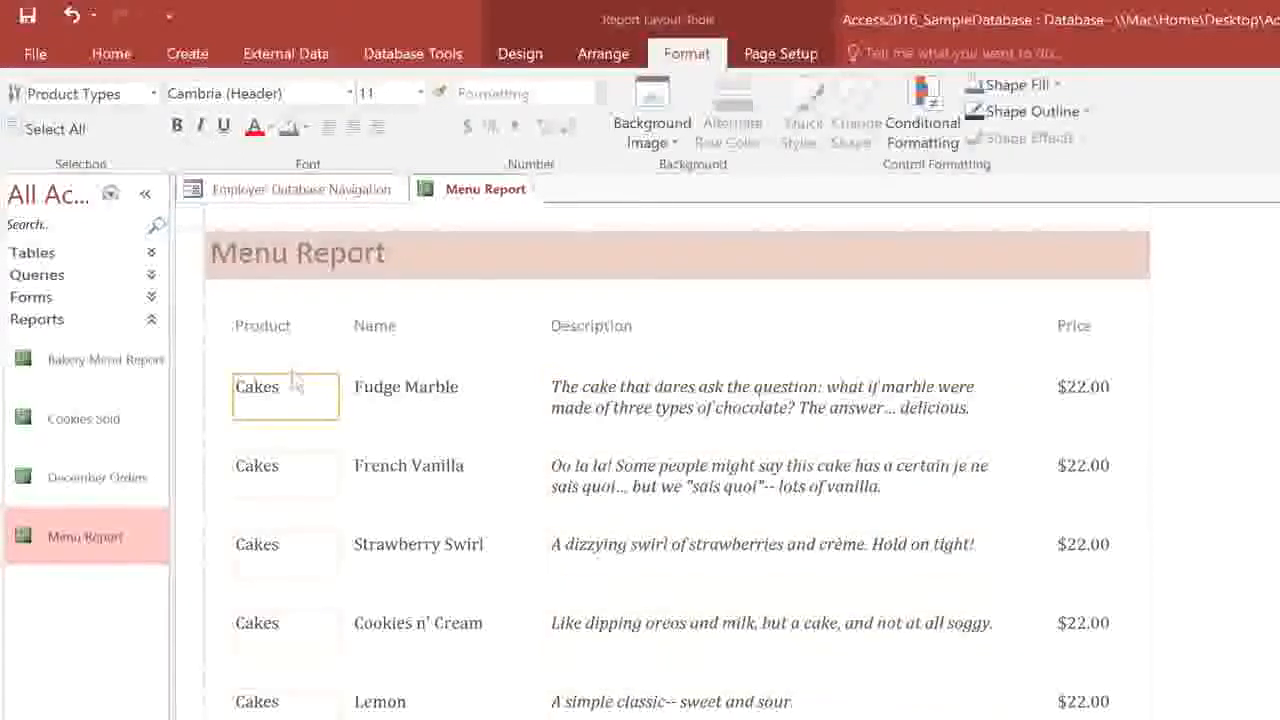
left_click(181, 138)
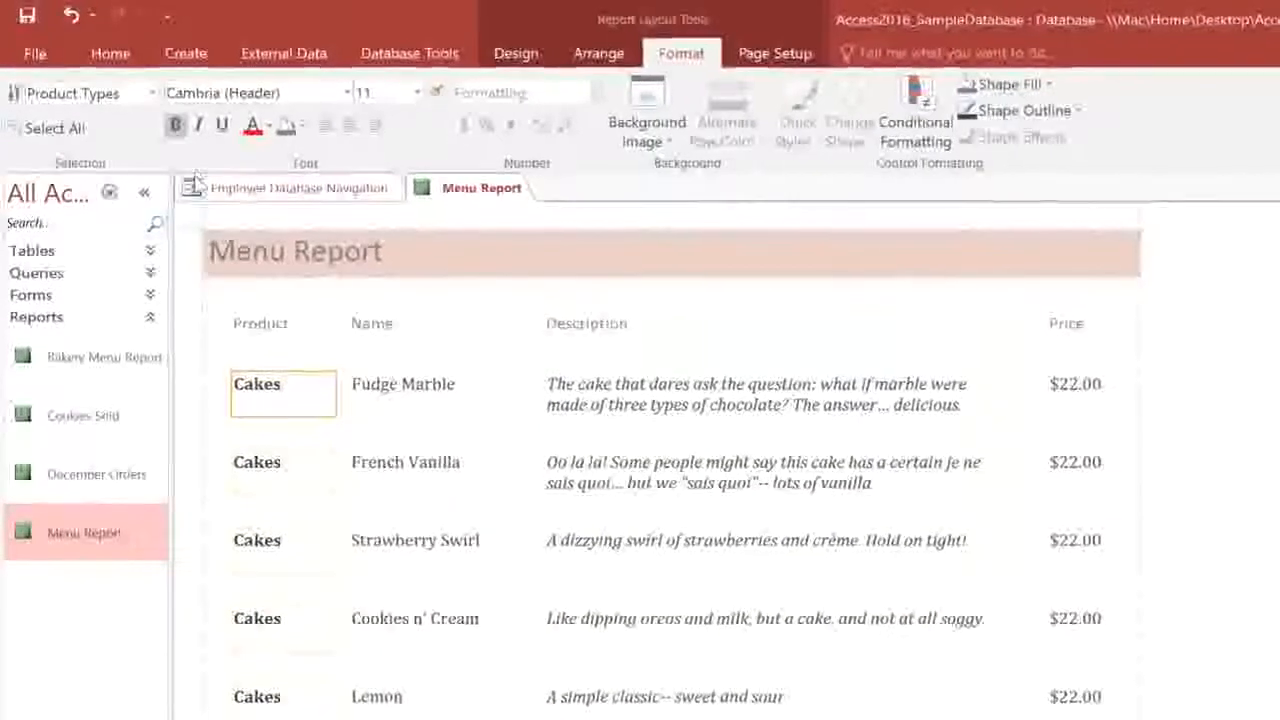
Delete the Product, Name, Description and Price column headings.
left_click(290, 325)
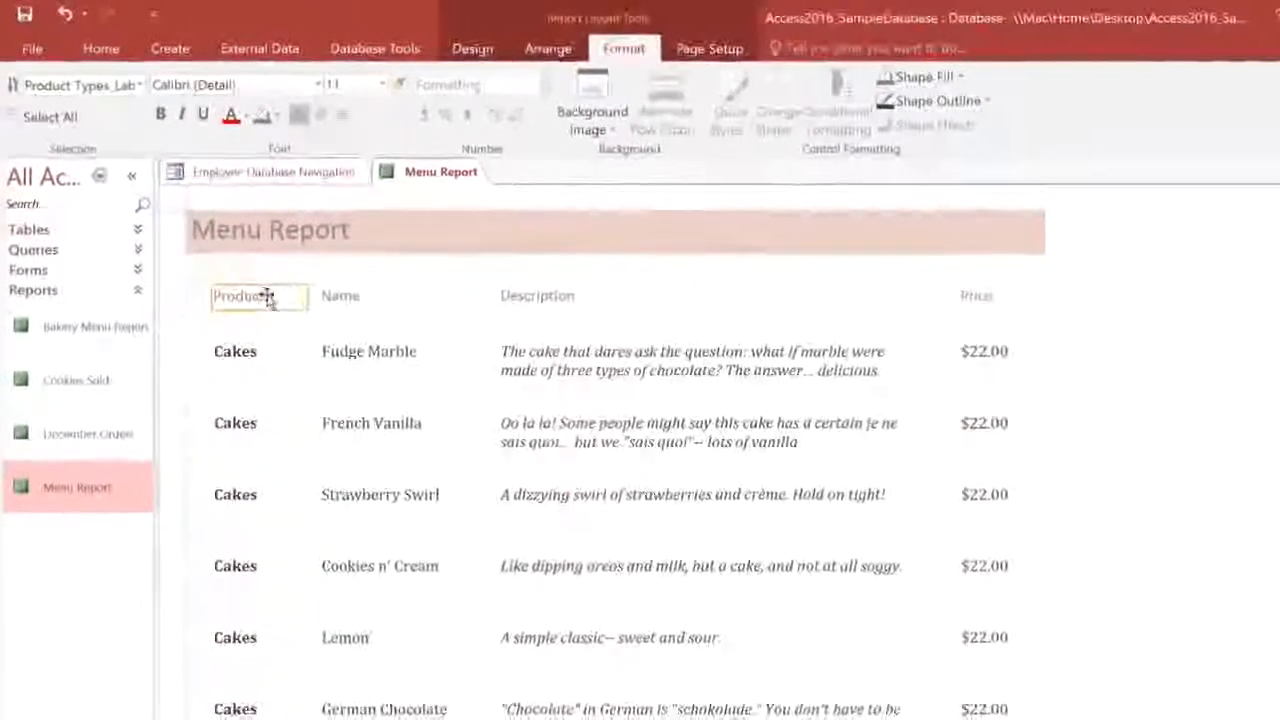
left_click(345, 296, "shift")
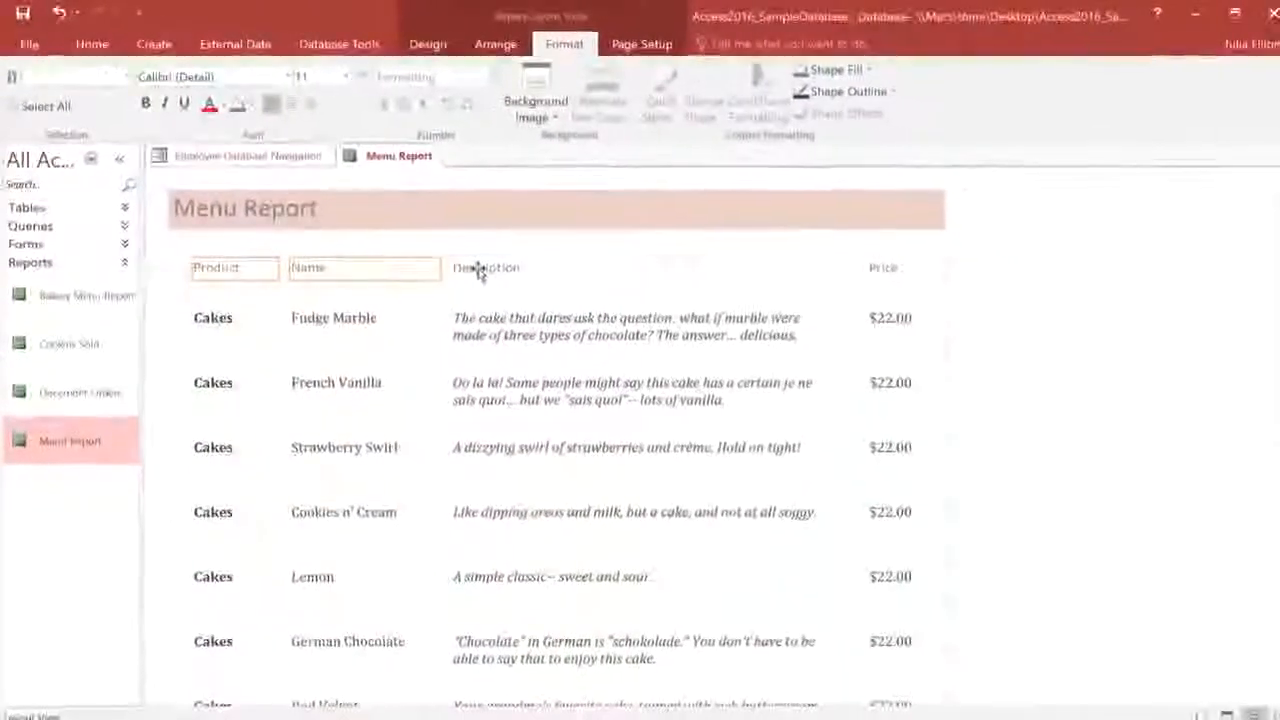
left_click(478, 270, "shift")
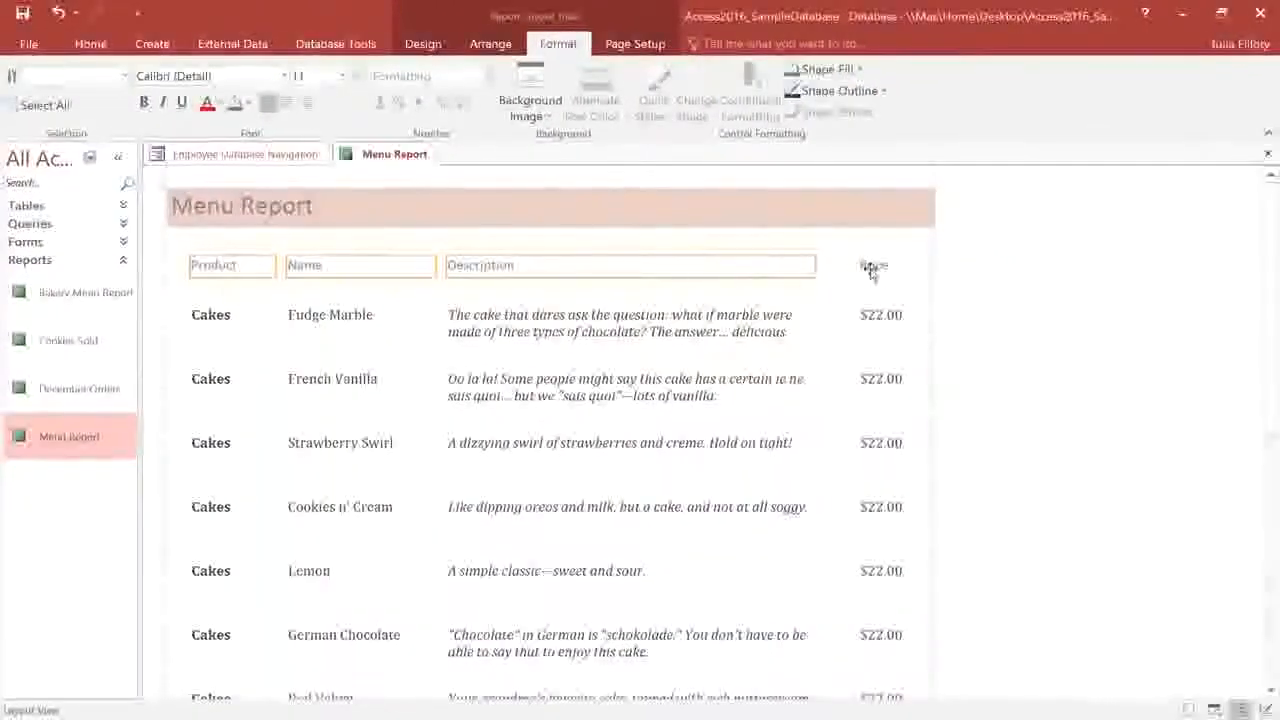
key("Delete")
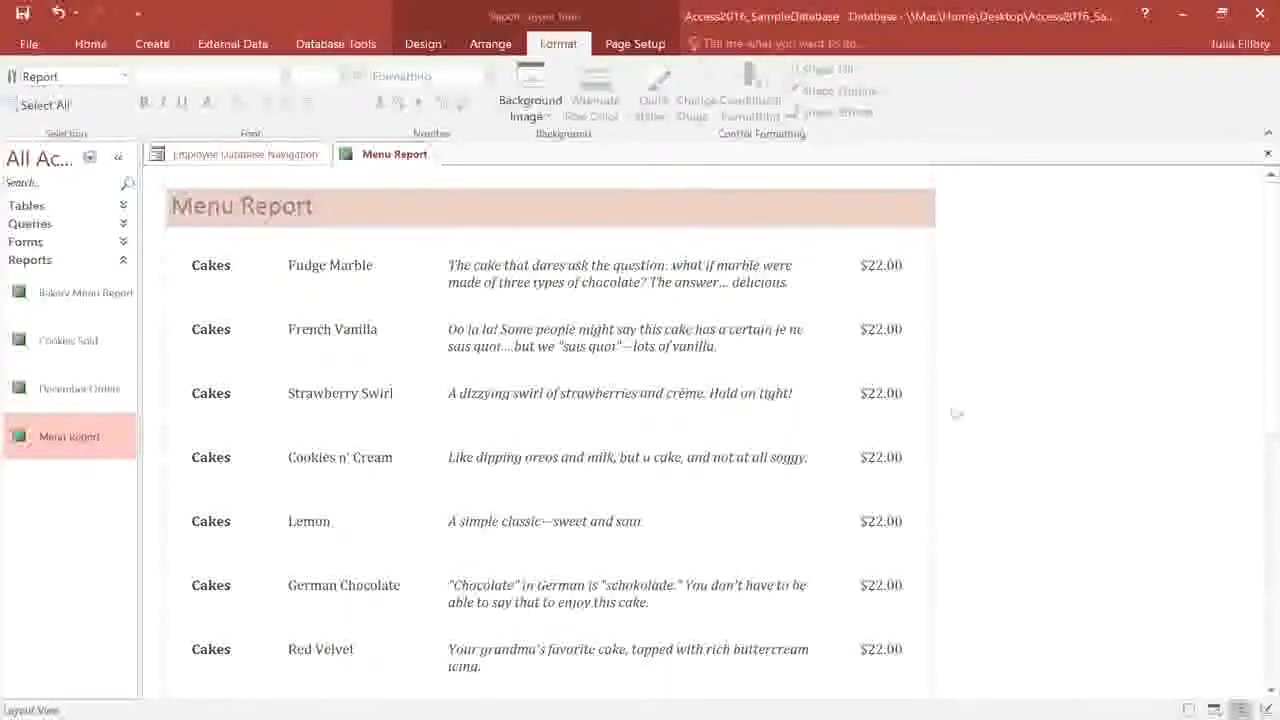
Check the restyled report in Print Preview, then switch it to Design View.
left_click(1216, 710)
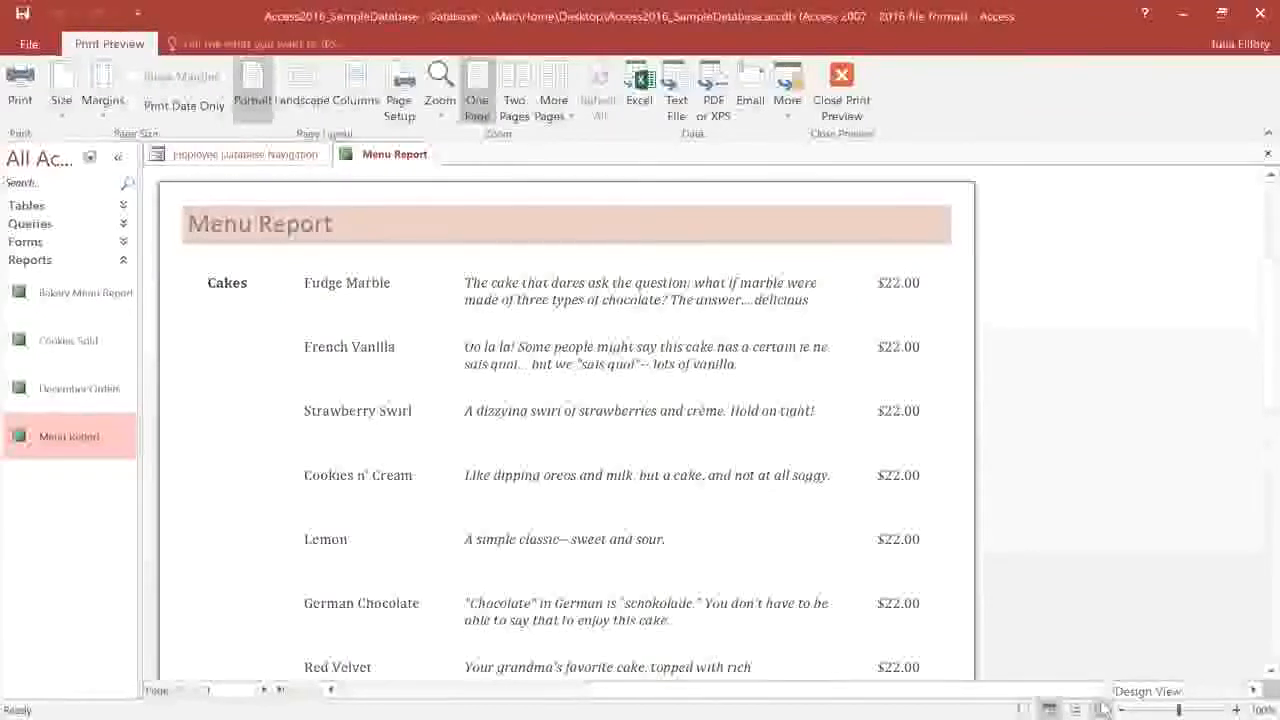
left_click(1103, 708)
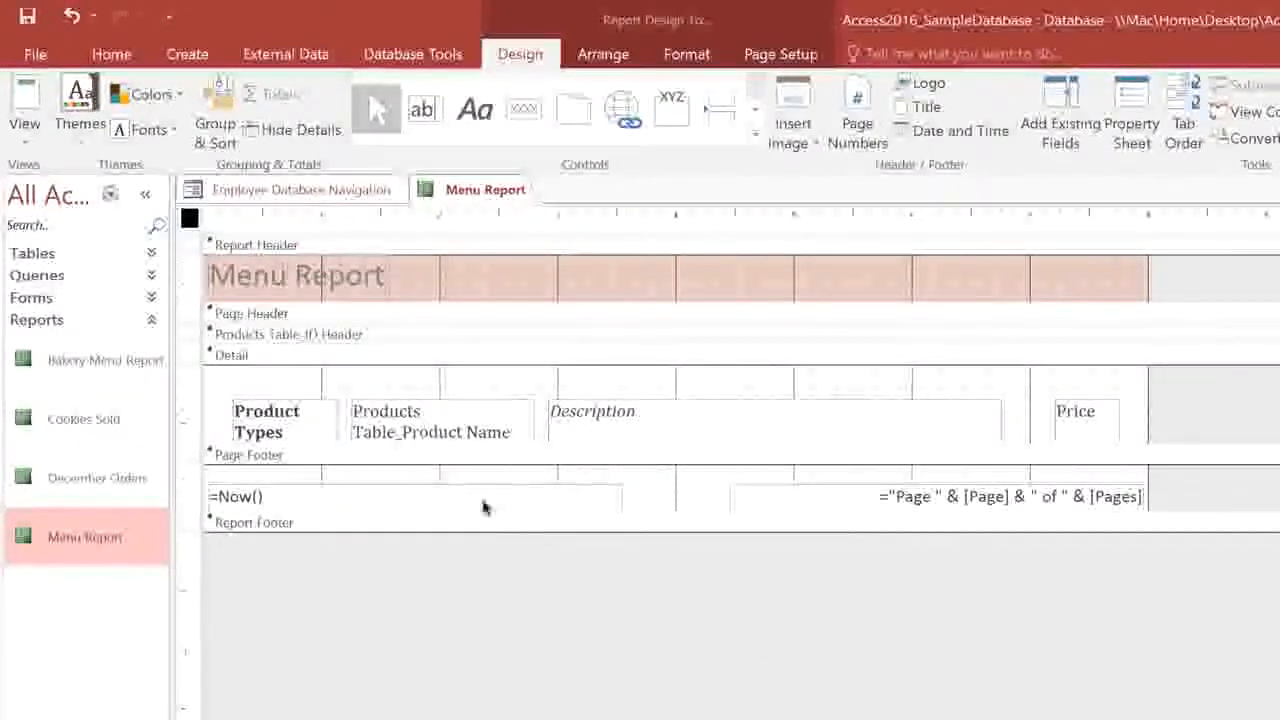
Drag the Page Header section's lower border down to make it much taller.
left_click(272, 318)
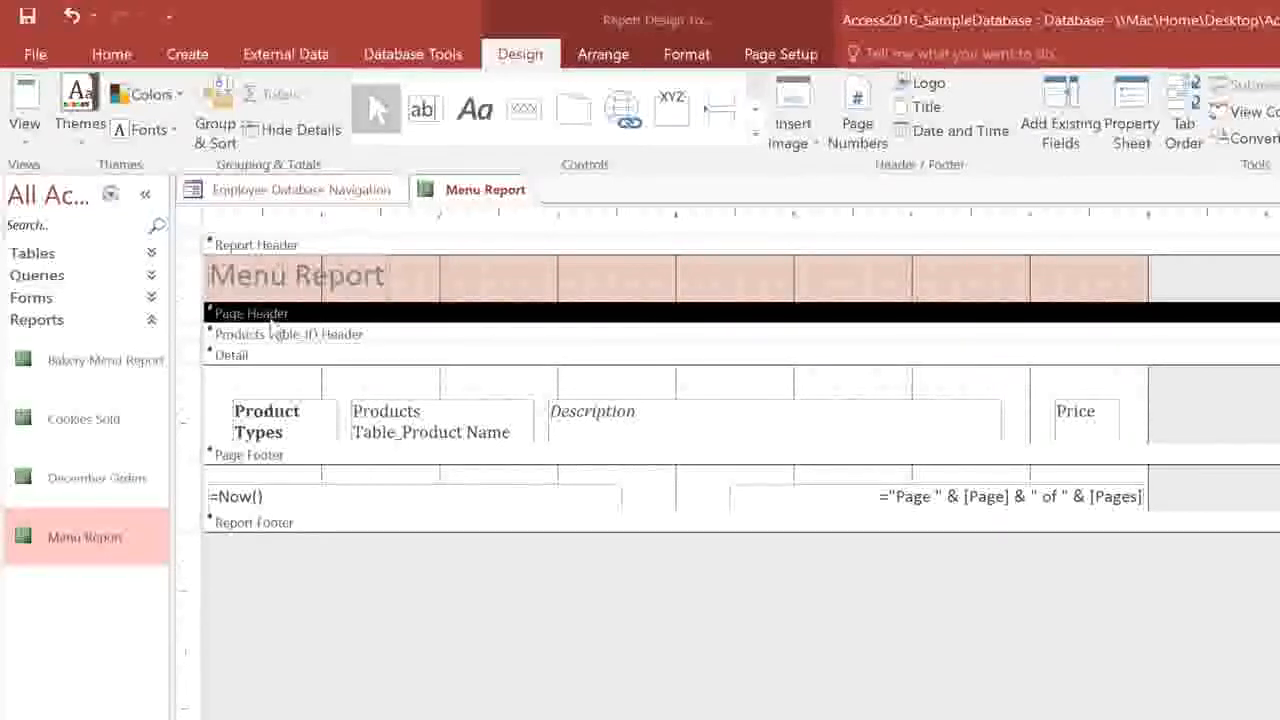
left_click_drag(270, 320, 267, 423)
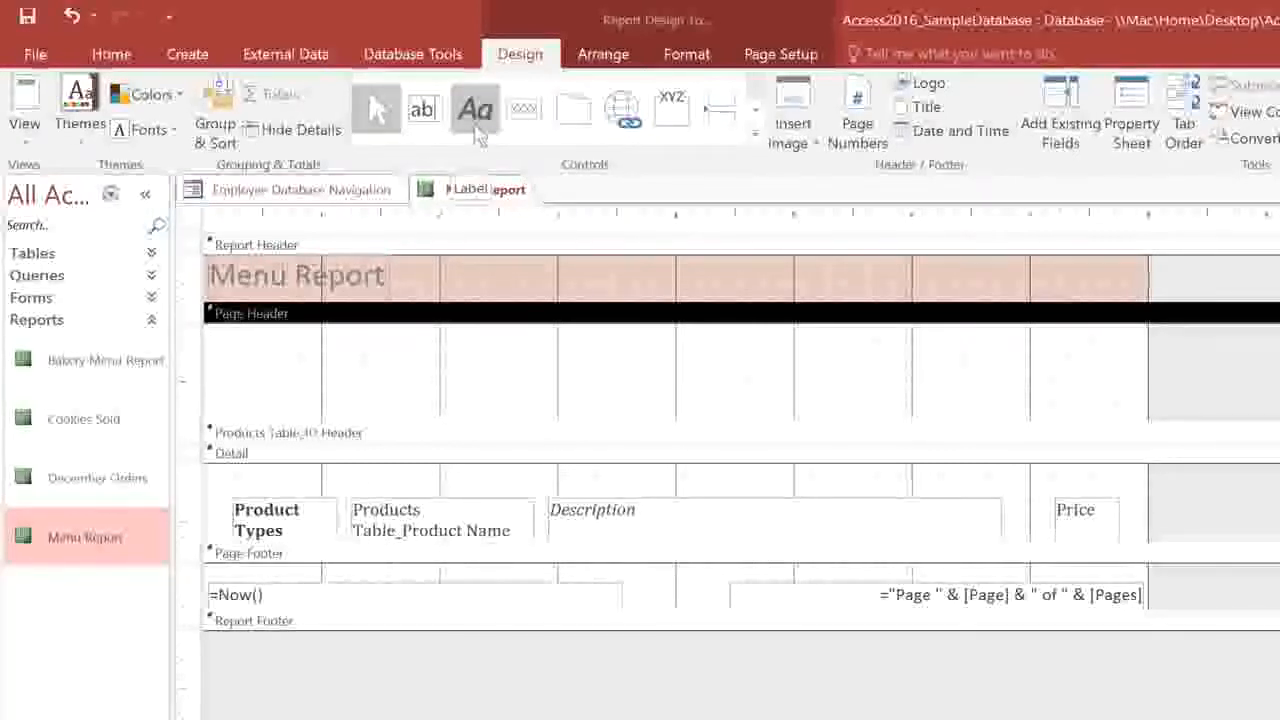
Add a wide Page Header label holding the bakery's street address, phone number and e-mail address.
left_click(477, 130)
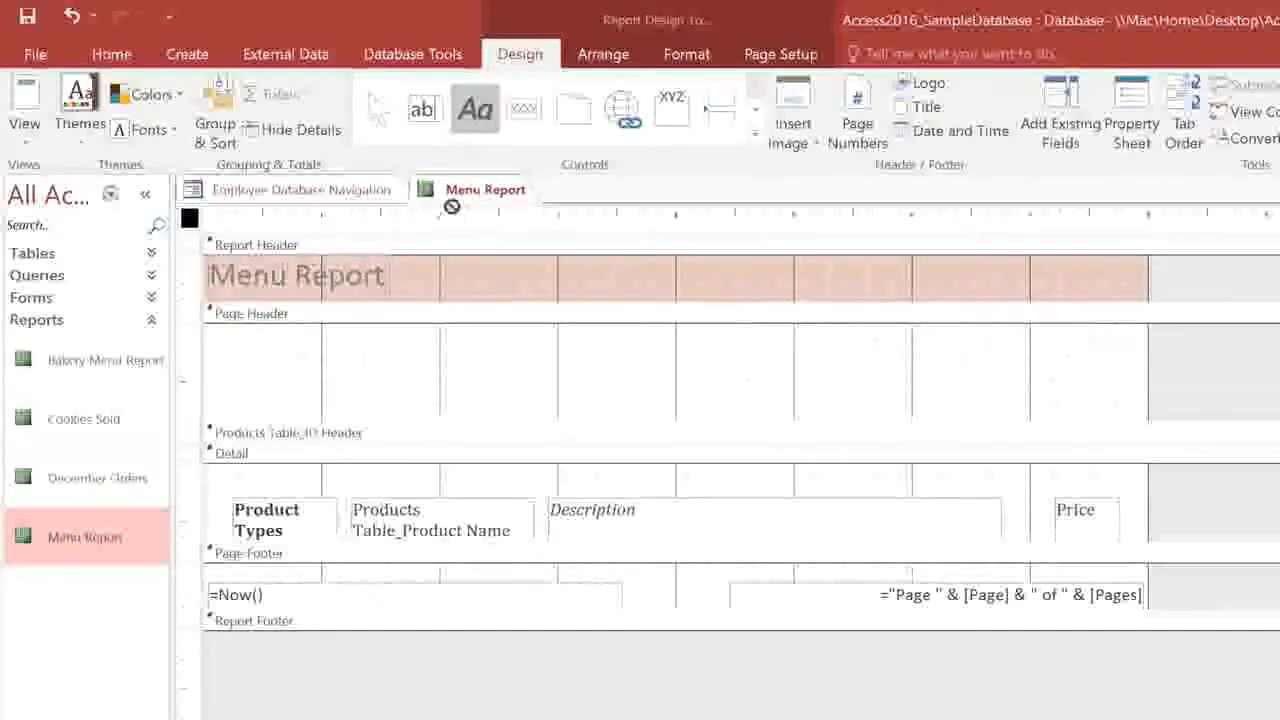
left_click(358, 350)
left_click_drag(386, 358, 985, 390)
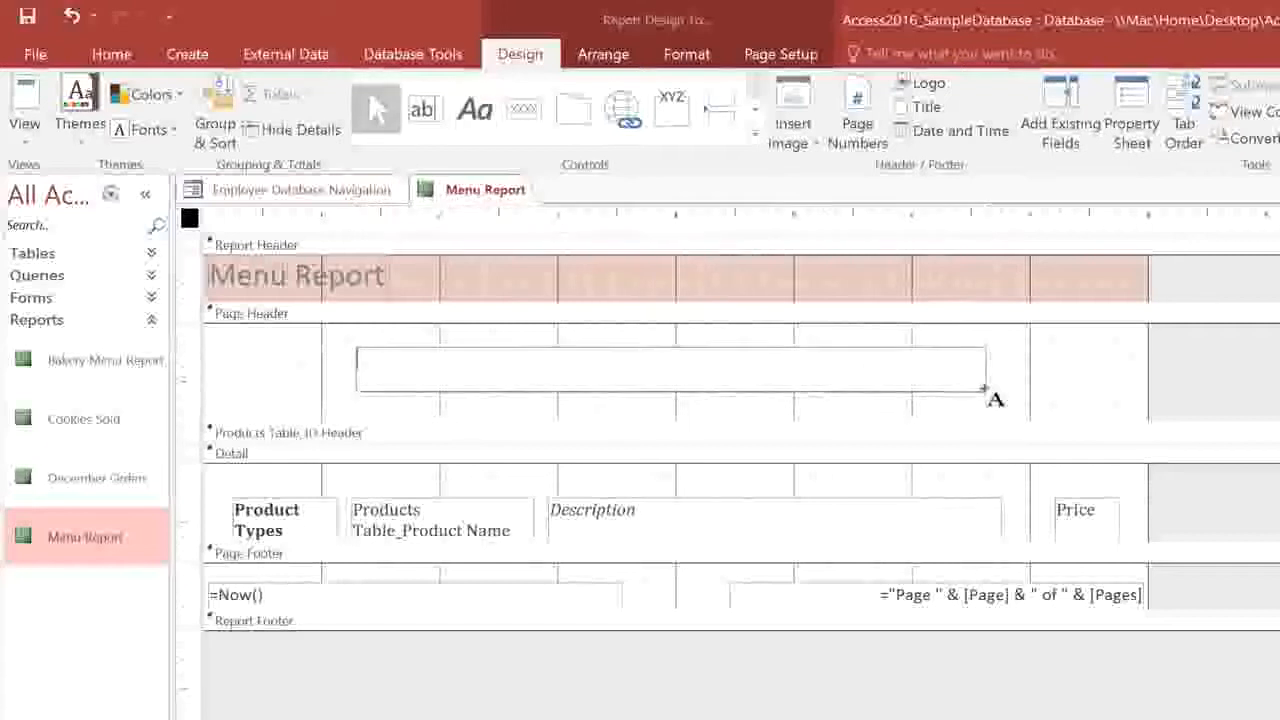
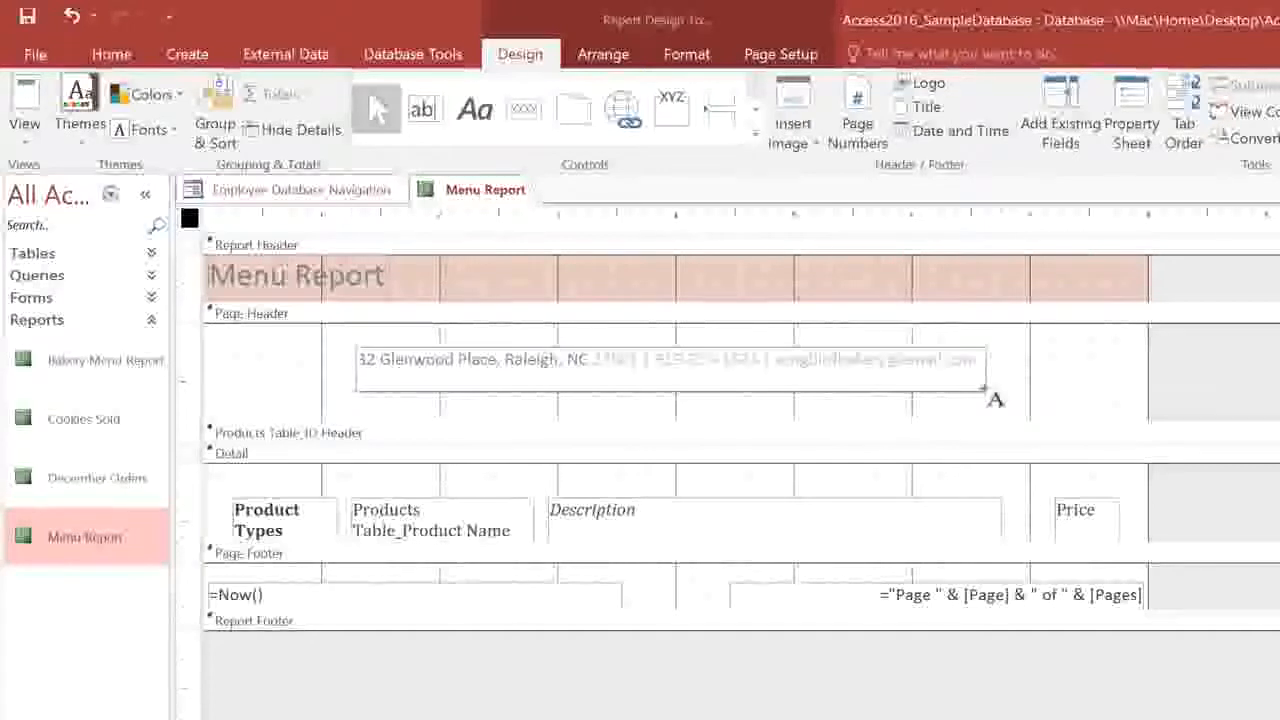
left_click(1176, 392)
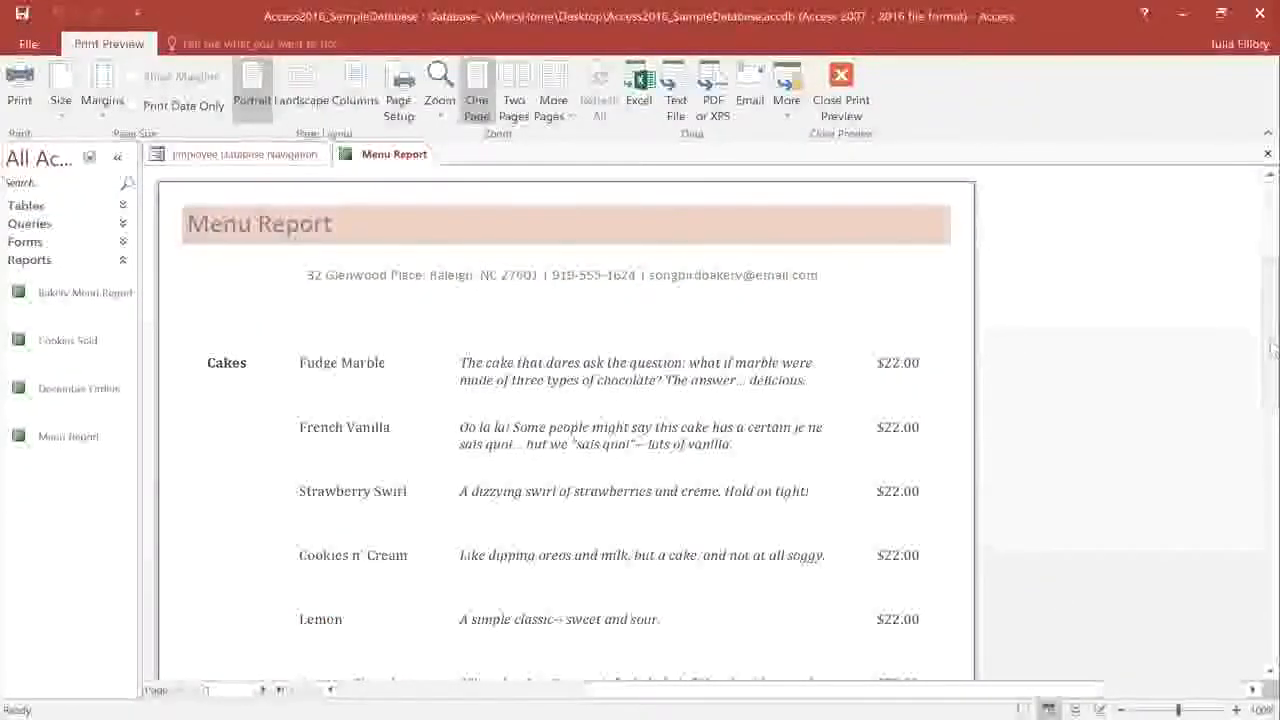
Scroll the preview down to the page footer, then return to Layout View.
left_click_drag(1272, 348, 1274, 541)
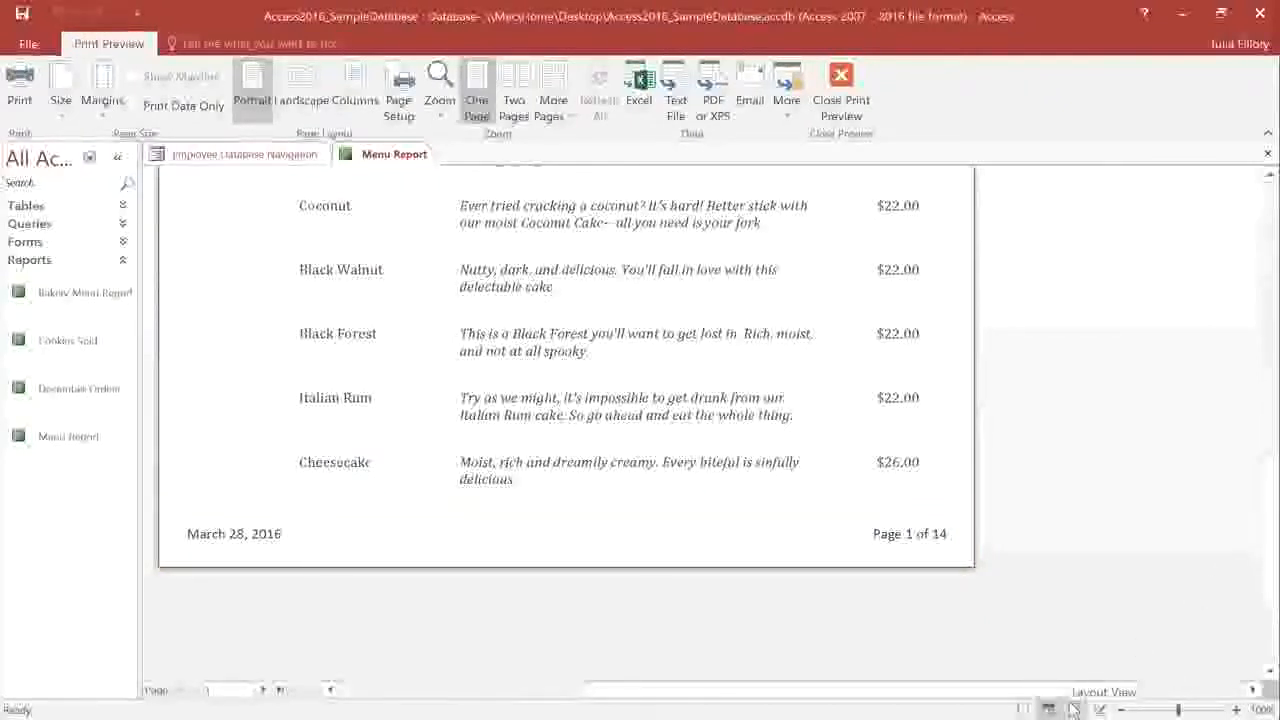
left_click(1073, 709)
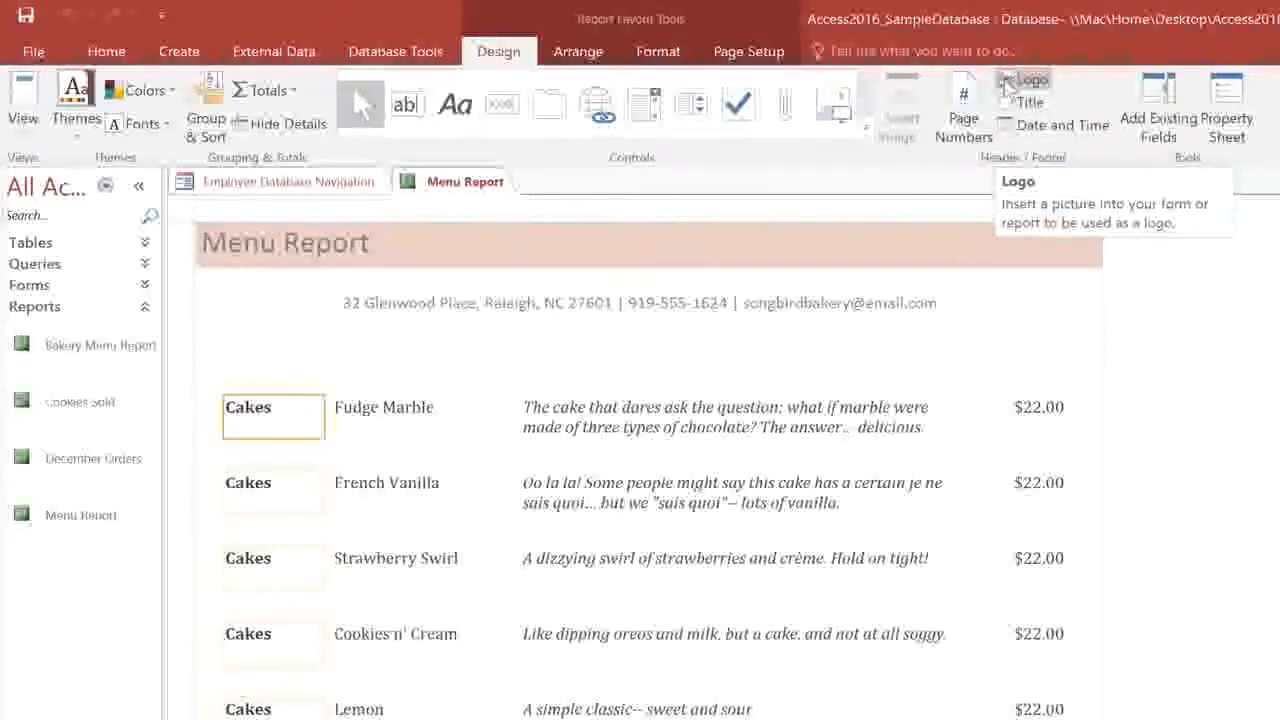
Insert the songbird_logo picture as the report's logo.
left_click(1007, 87)
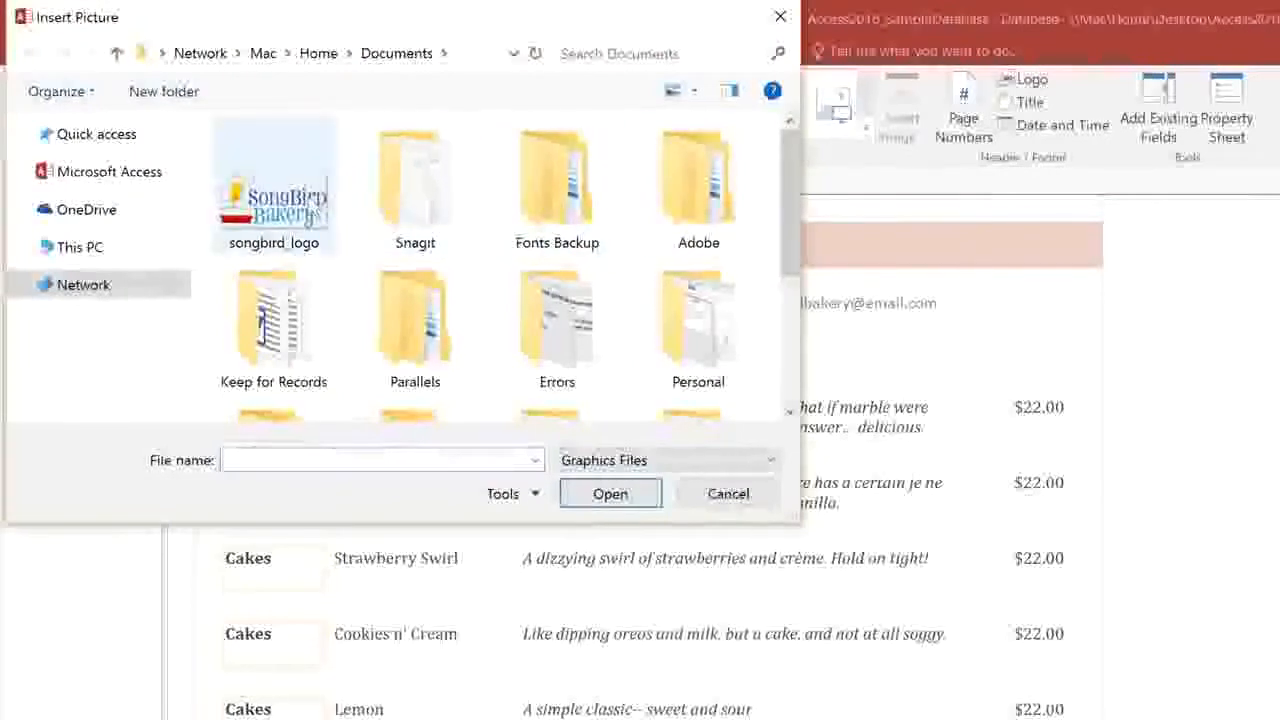
left_click(274, 185)
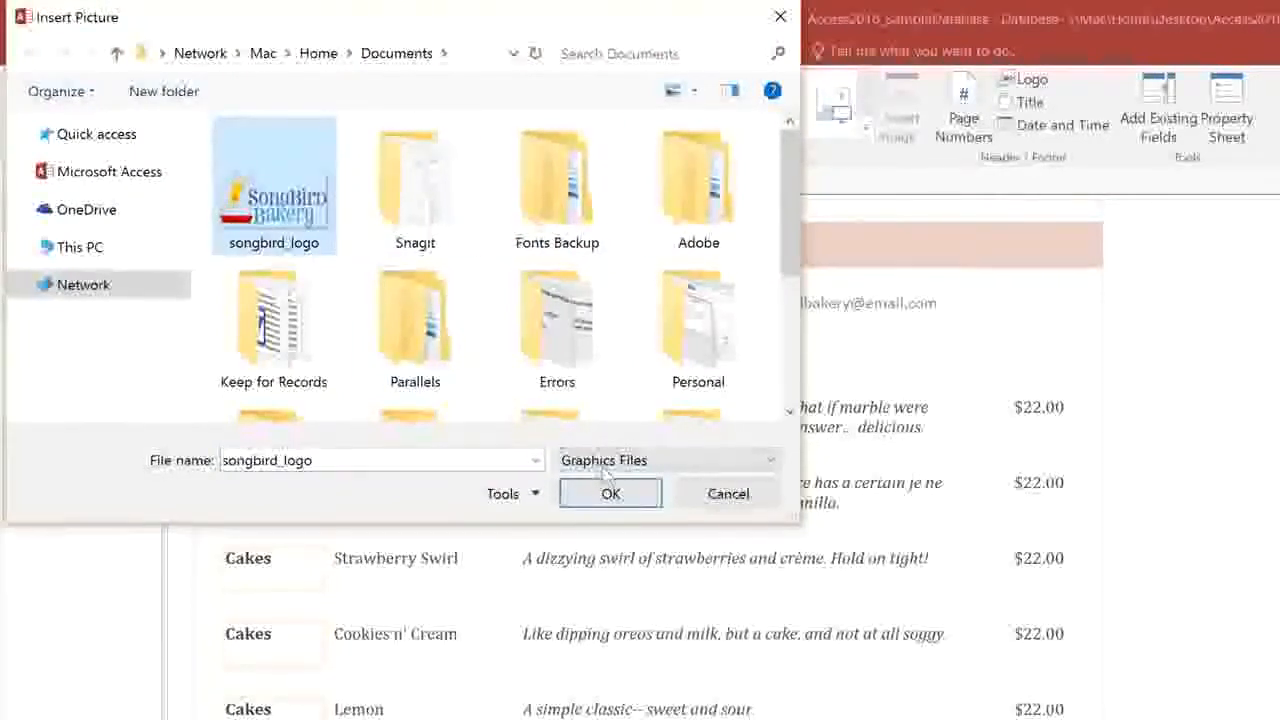
left_click(632, 494)
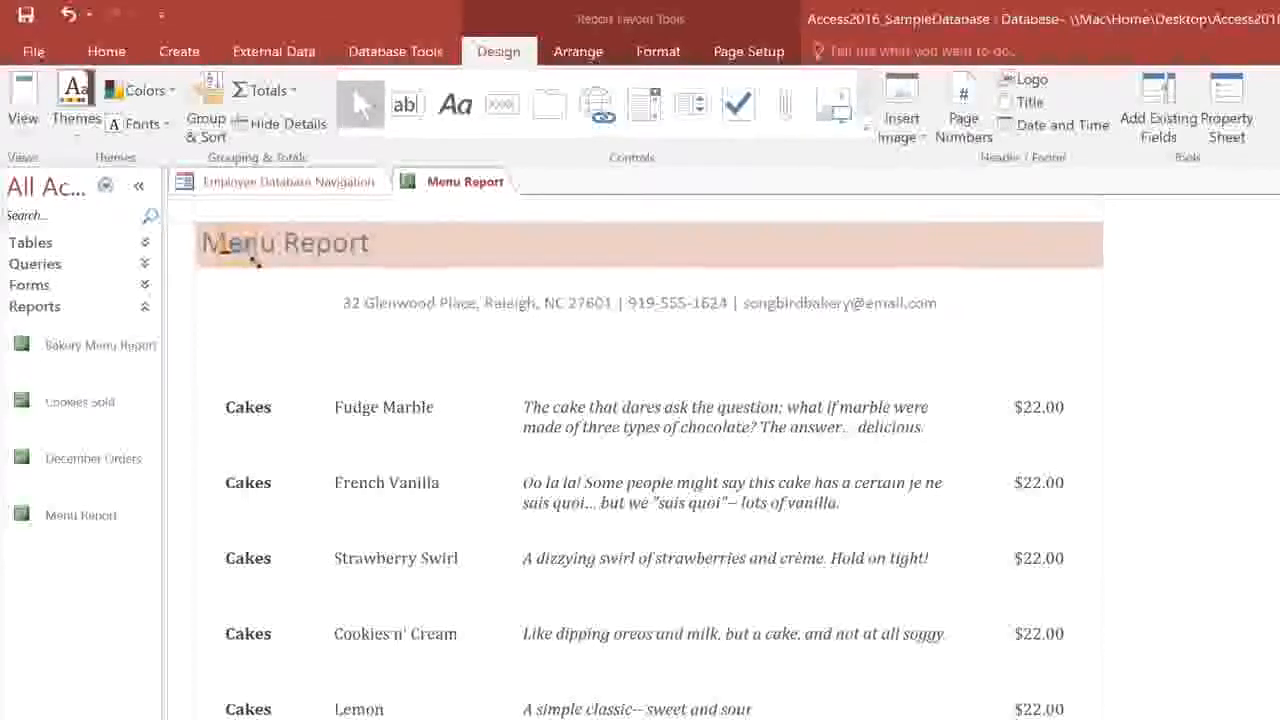
Centre the SongBird logo in the header and place the title below it, shortened to 'Menu'.
left_click_drag(219, 227, 477, 400)
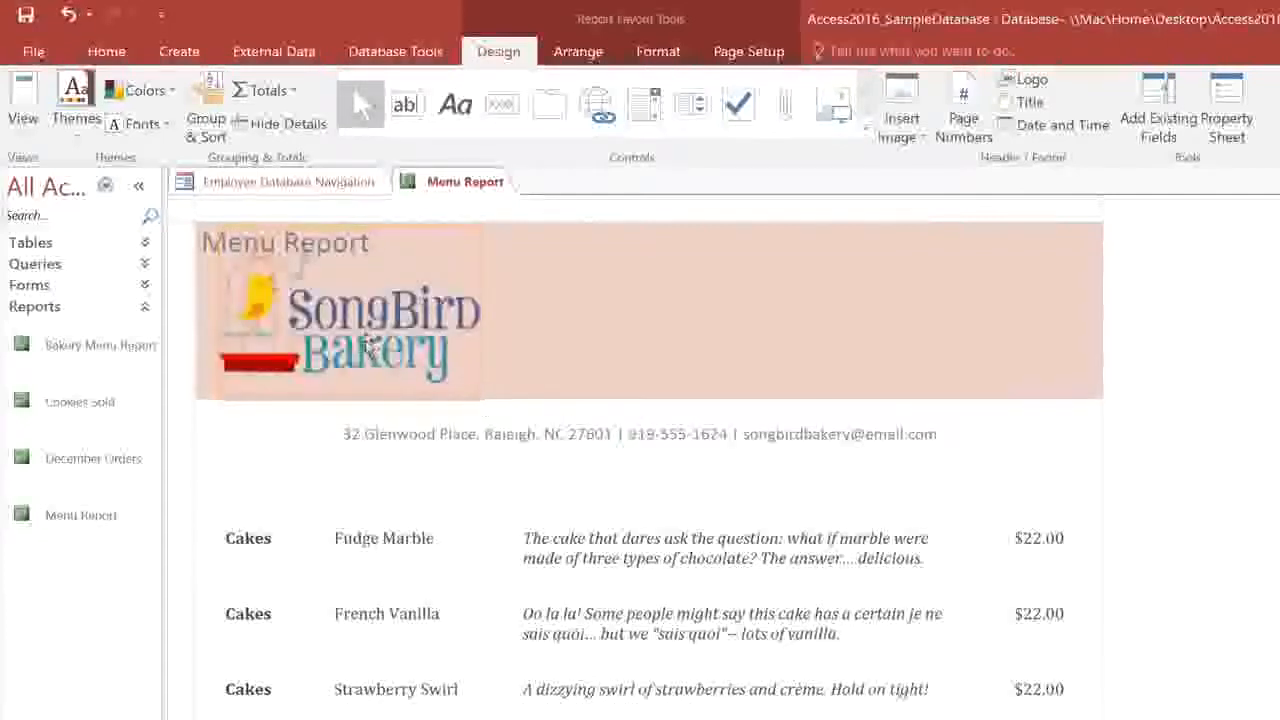
left_click_drag(418, 337, 624, 308)
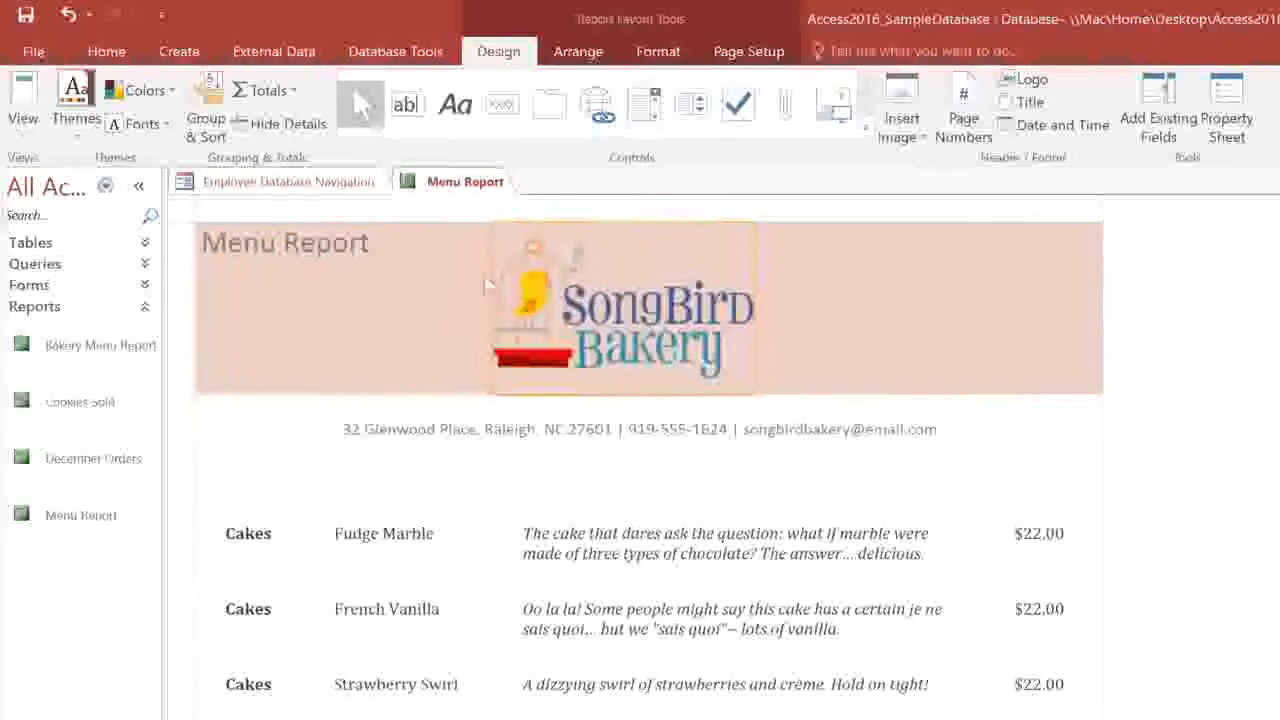
left_click(249, 245)
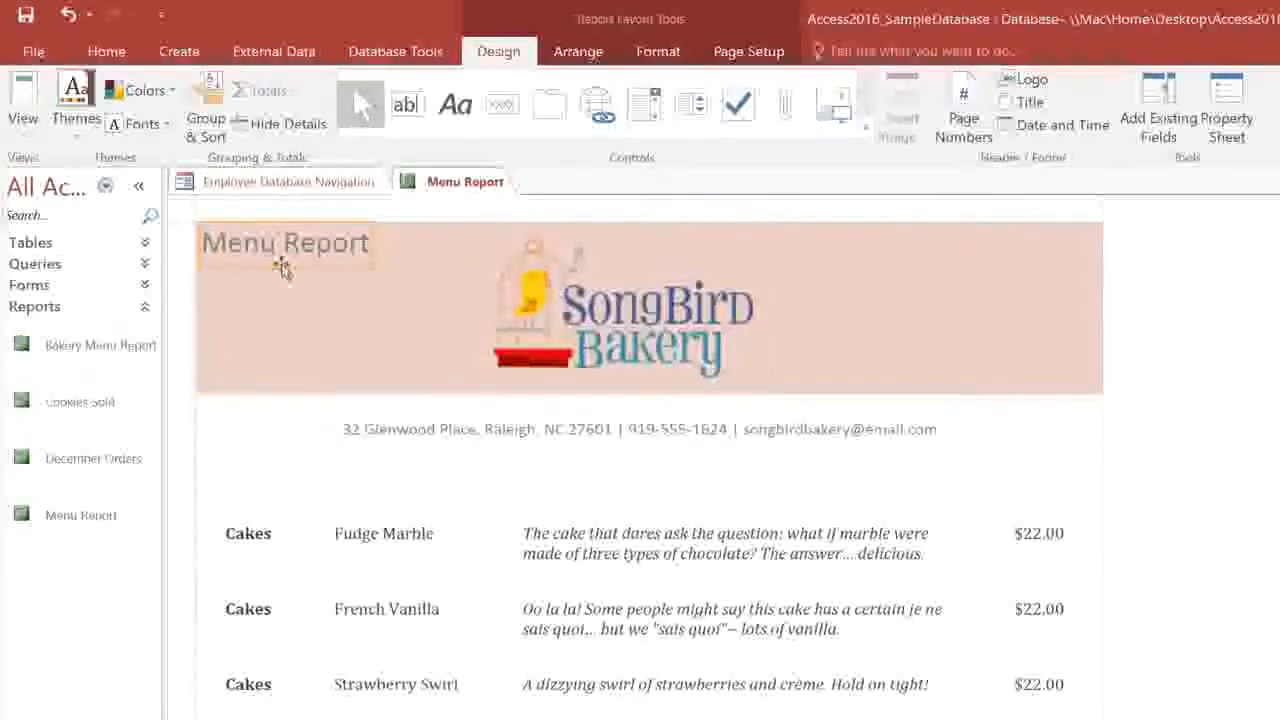
left_click_drag(633, 405, 633, 405)
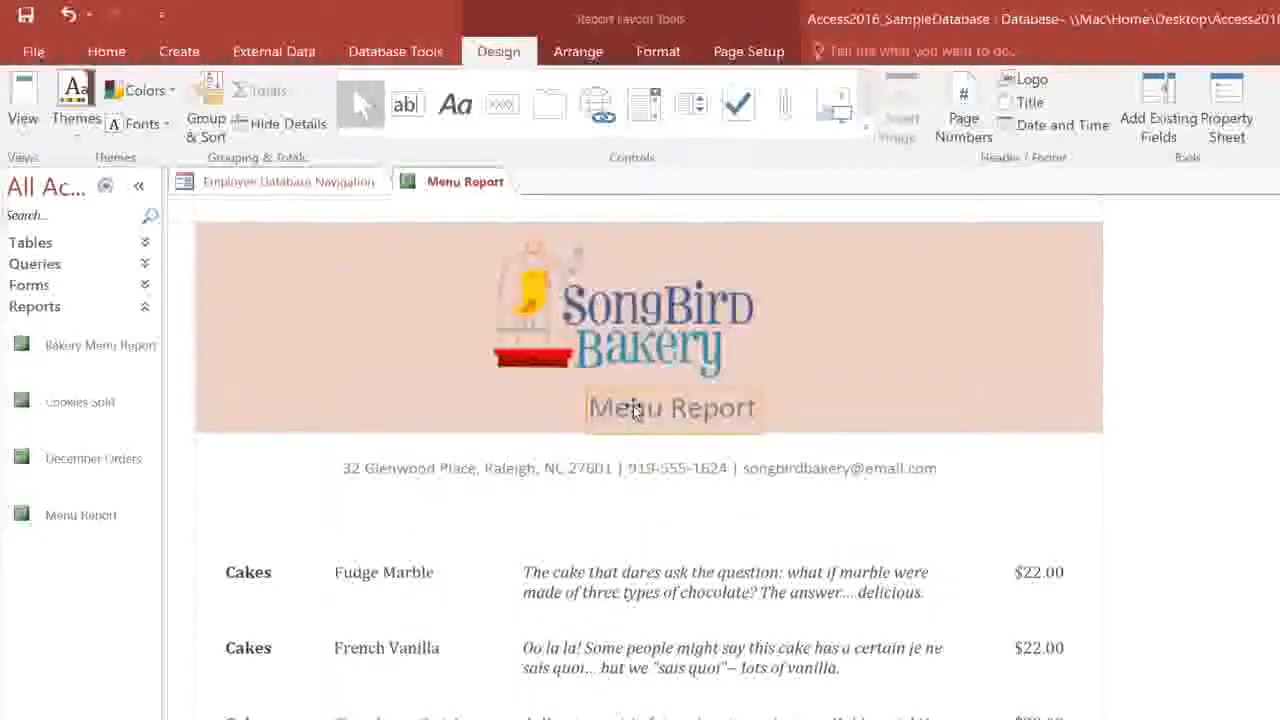
double_click(718, 410)
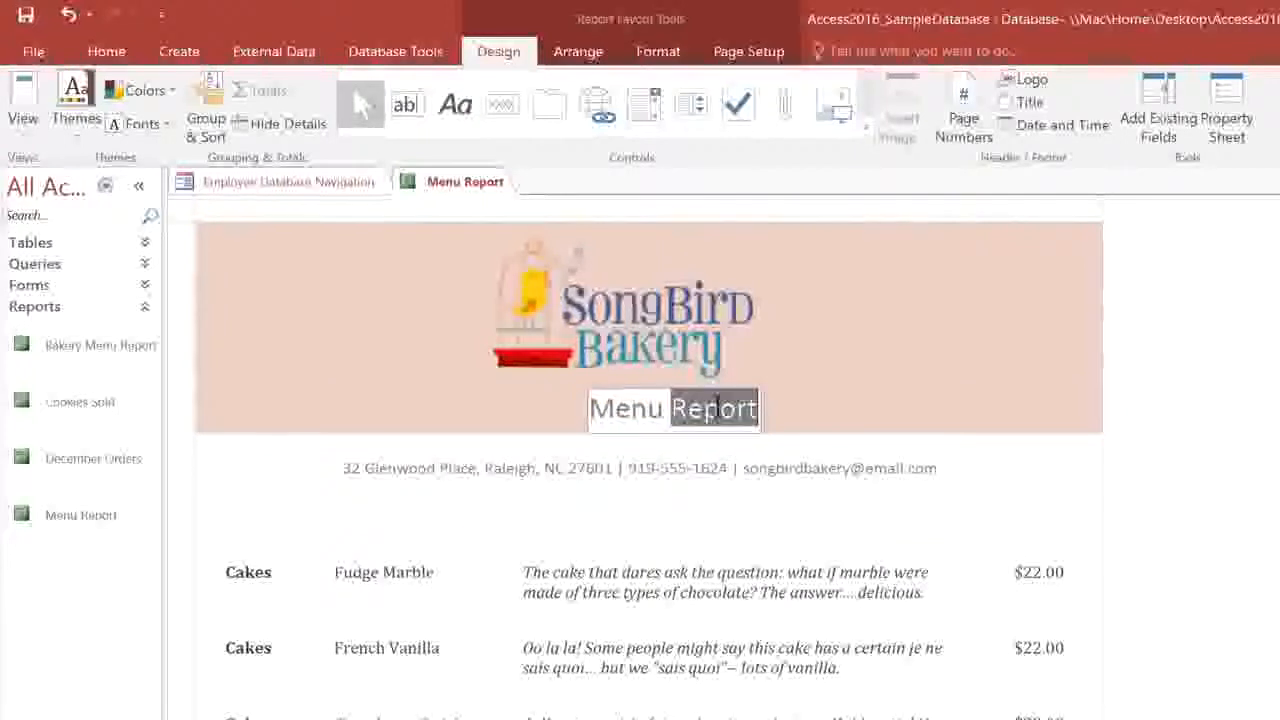
key("Delete")
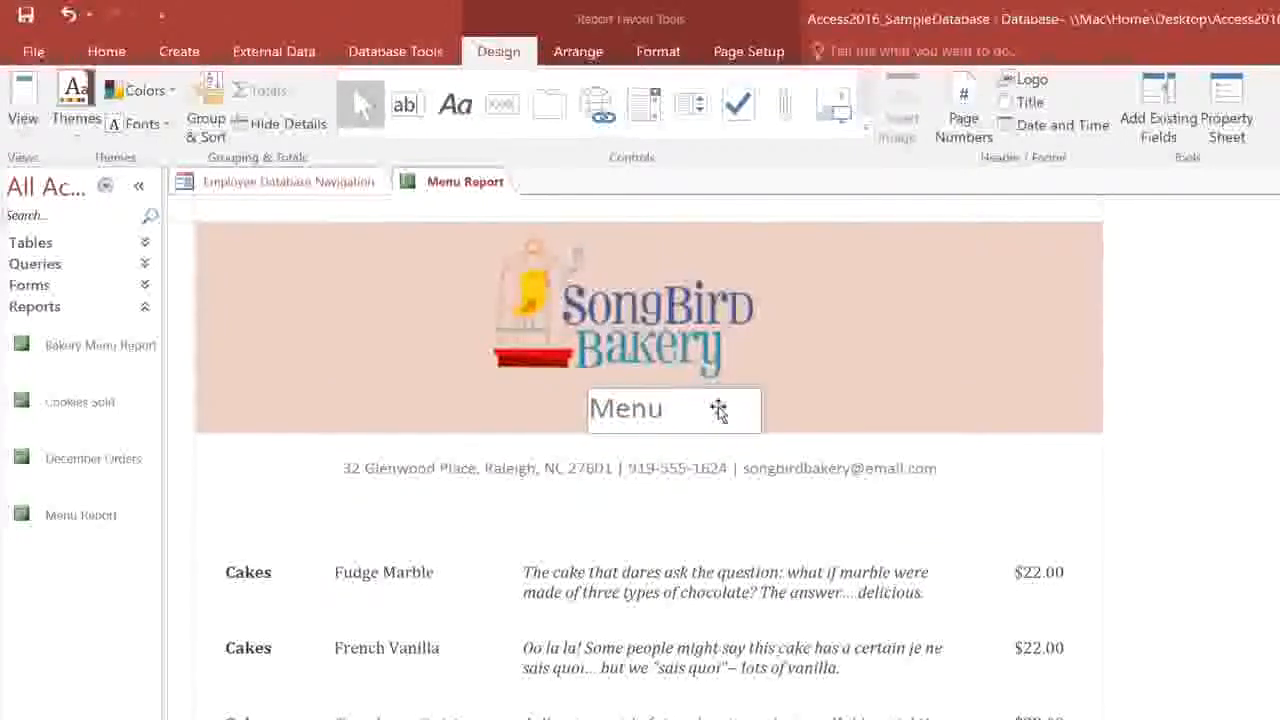
left_click(704, 218)
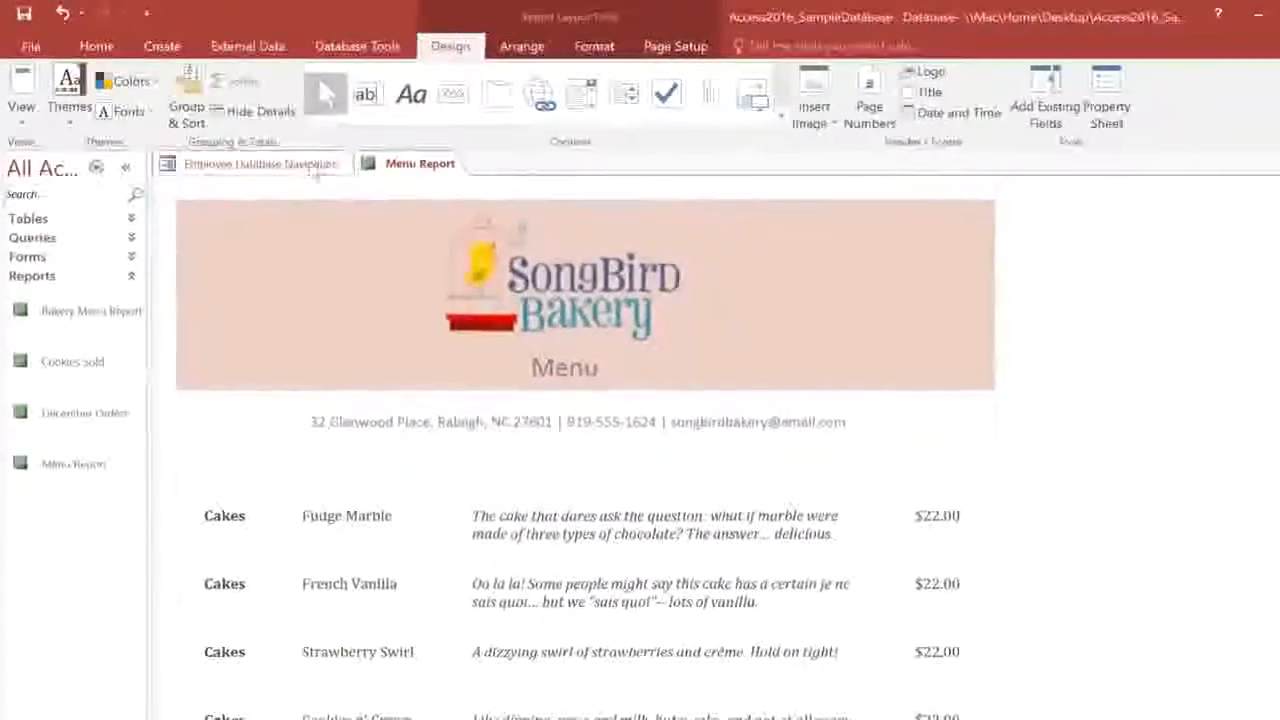
Apply the fourth Office theme and the Corbel theme font set to the report.
left_click(66, 118)
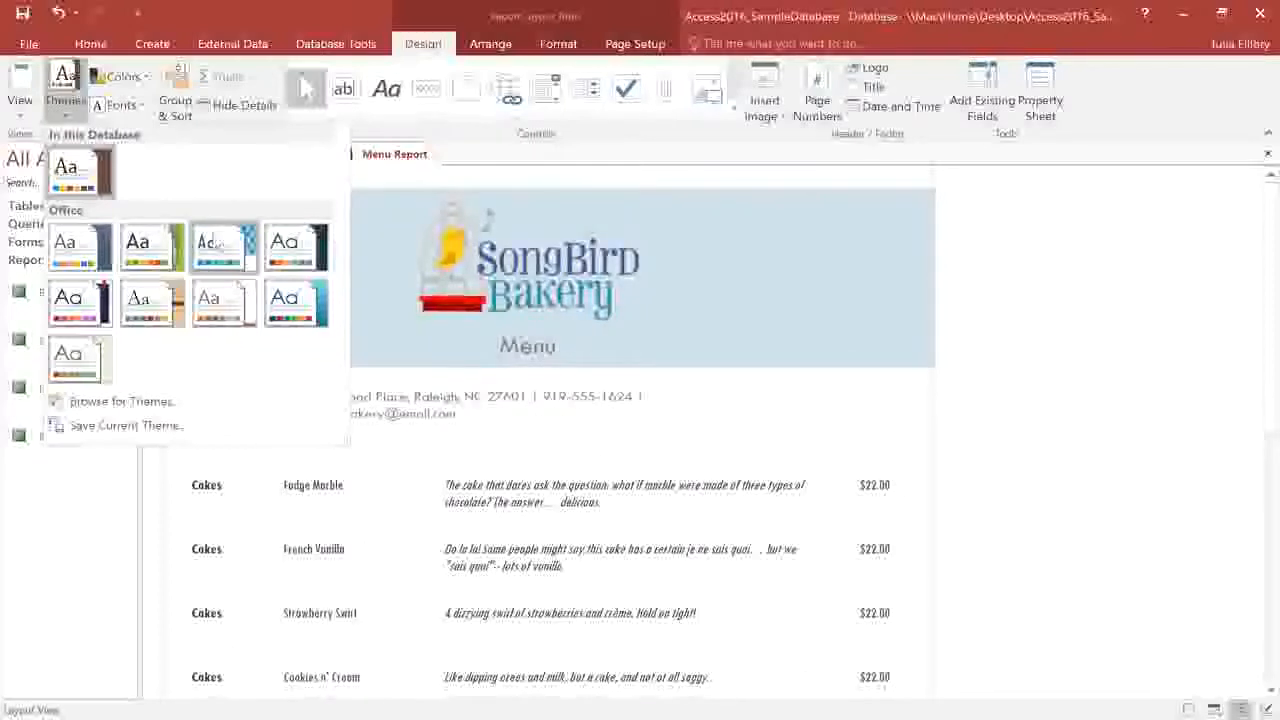
left_click(296, 242)
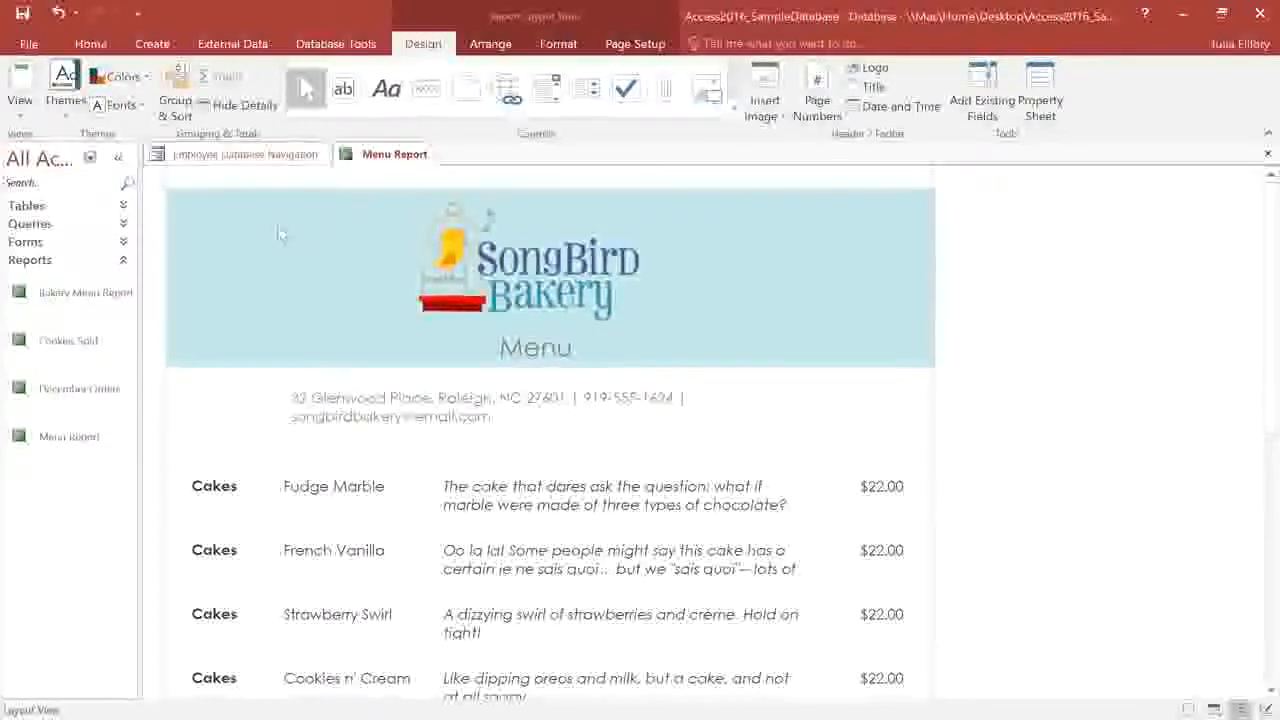
left_click(118, 105)
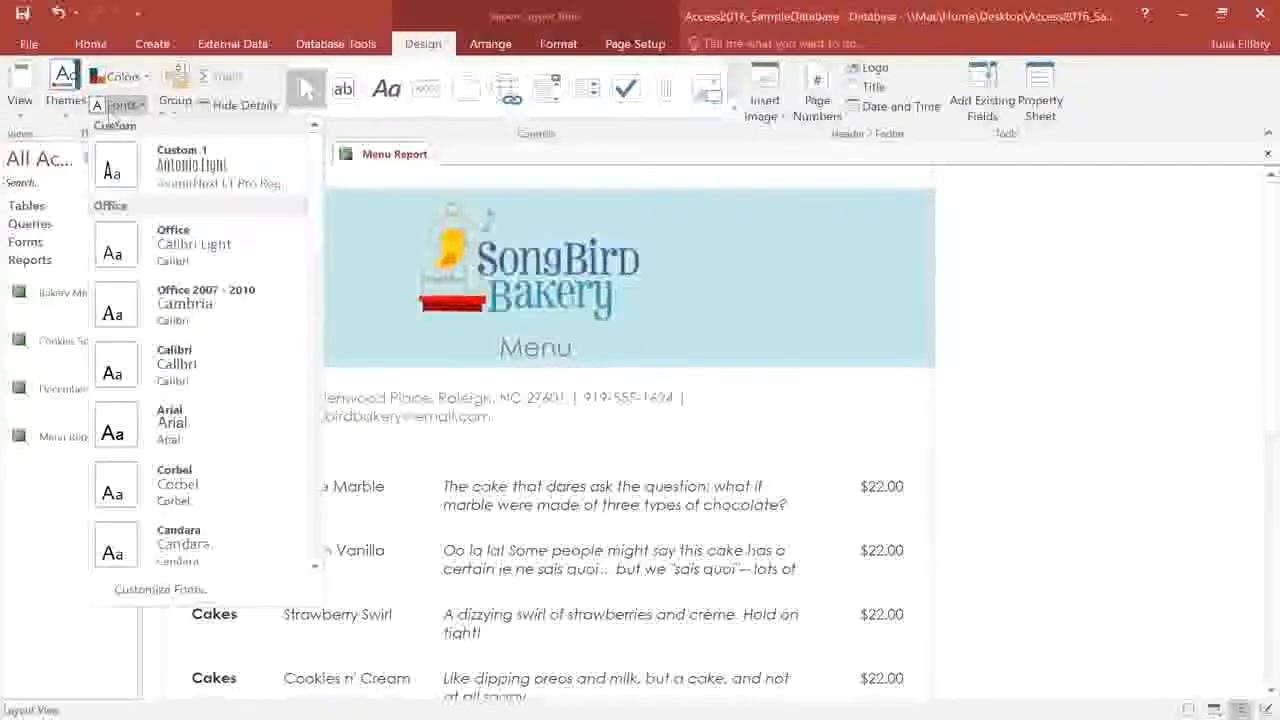
left_click(237, 468)
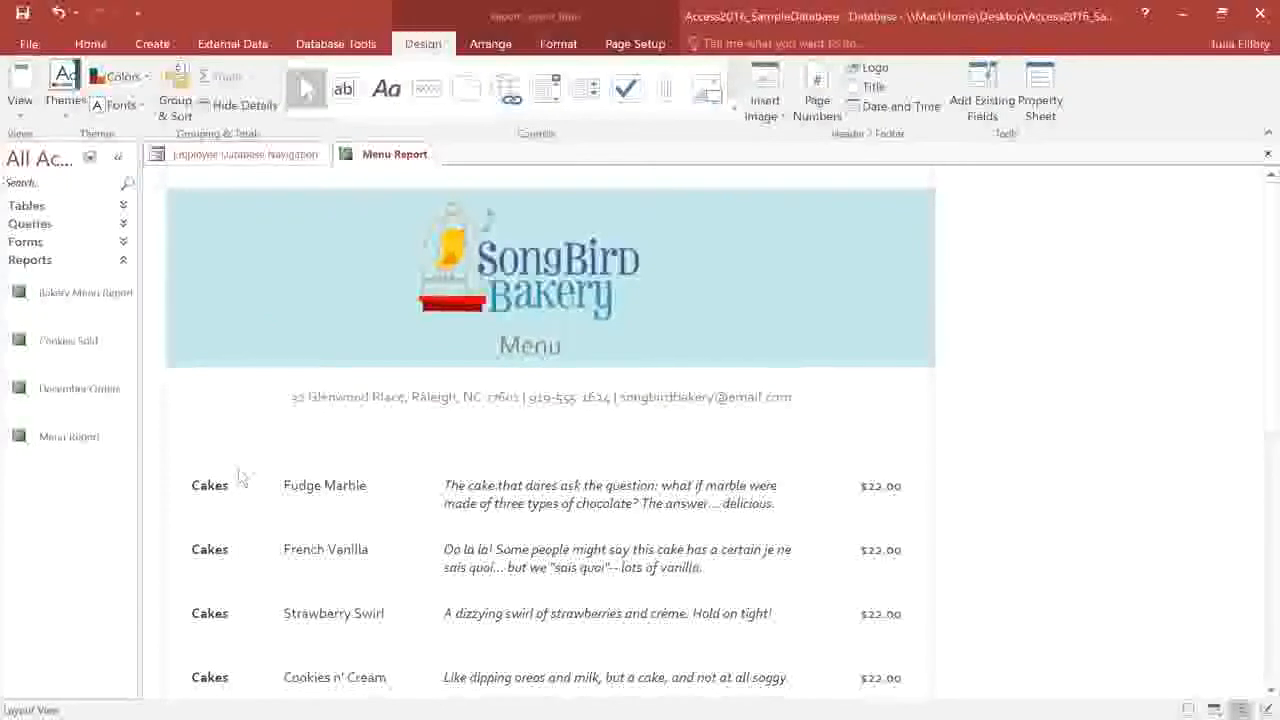